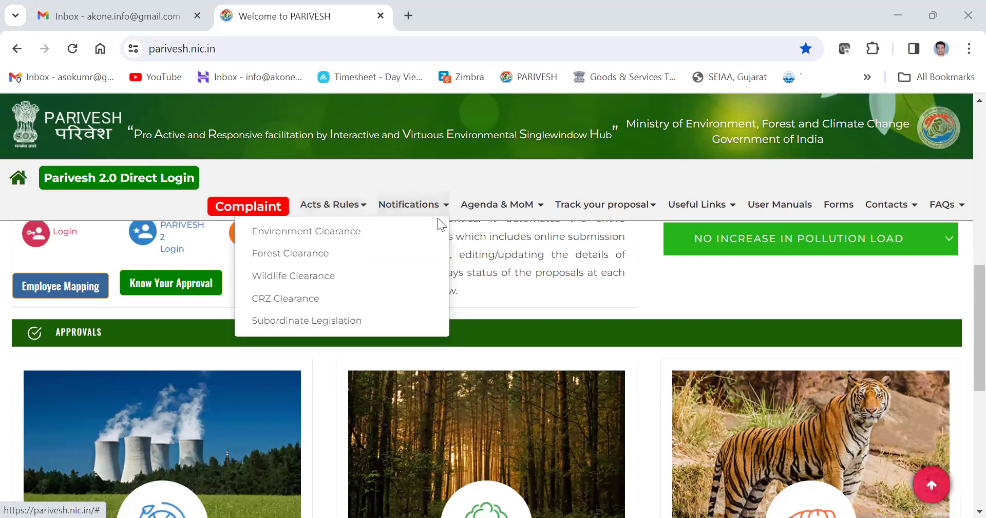
- Open the Know Your Approval form from the PARIVESH home page
scroll(139, 386, down, 5)
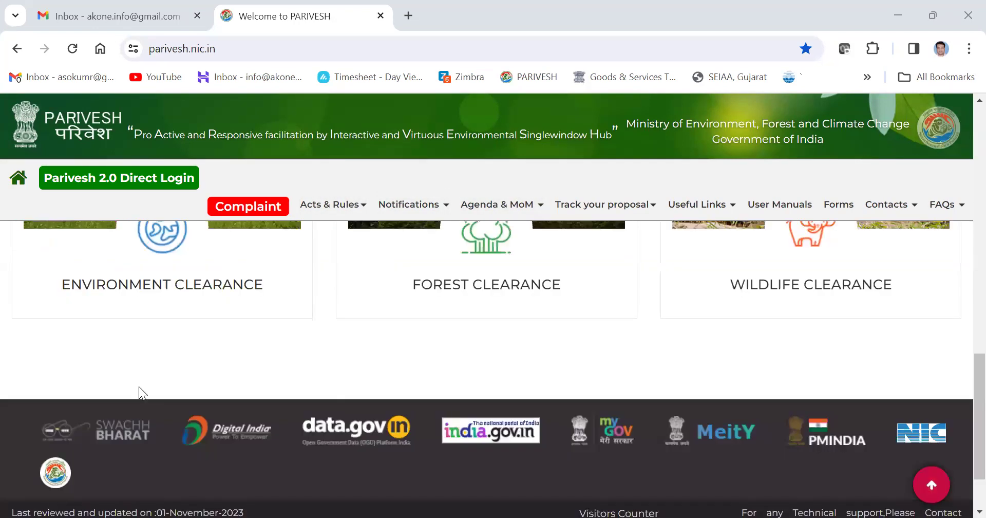
scroll(99, 349, up, 4)
scroll(101, 354, up, 3)
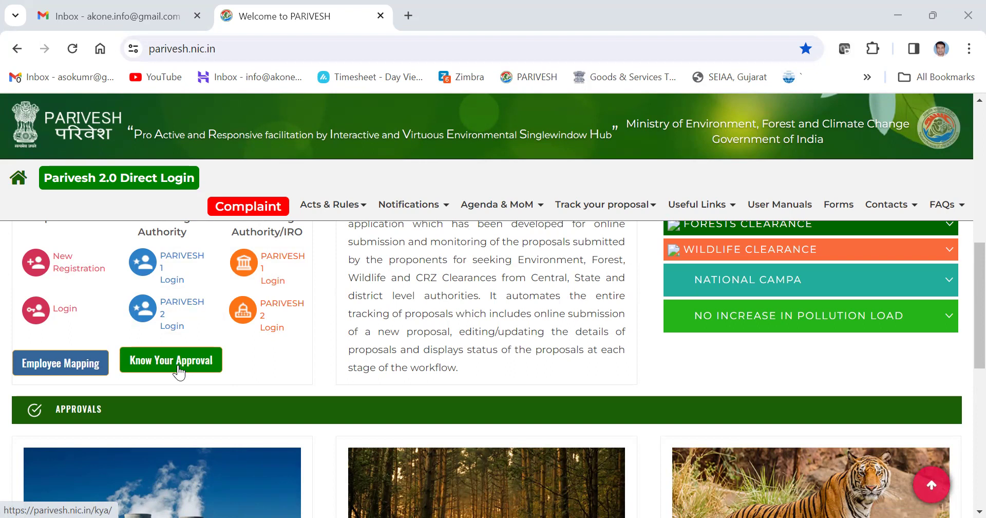
click(178, 367)
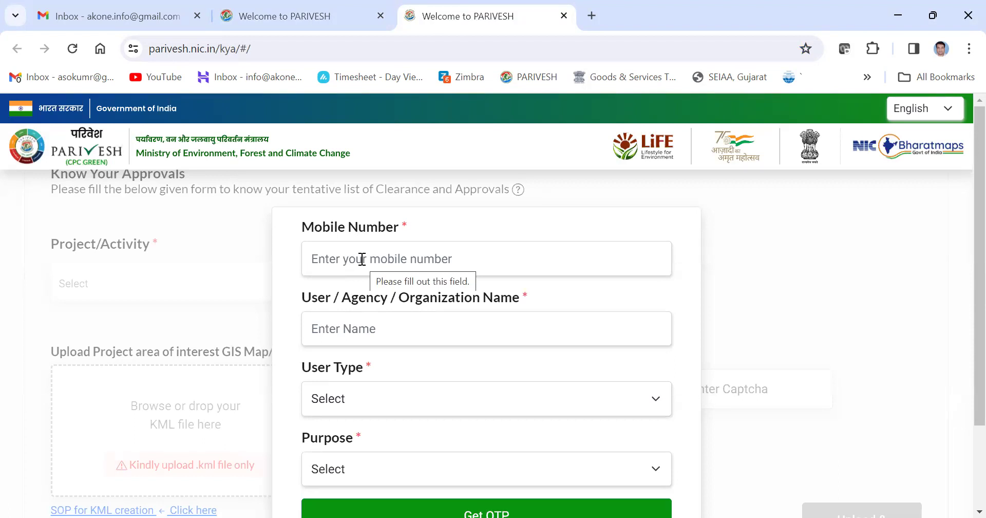
- Enter the contact's mobile number and 'Akone Services' as the organization name
click(359, 259)
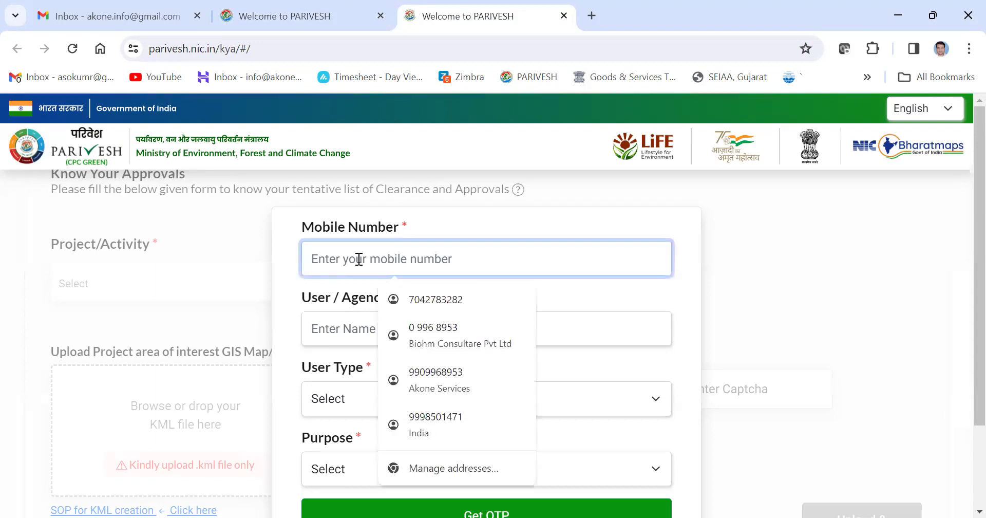
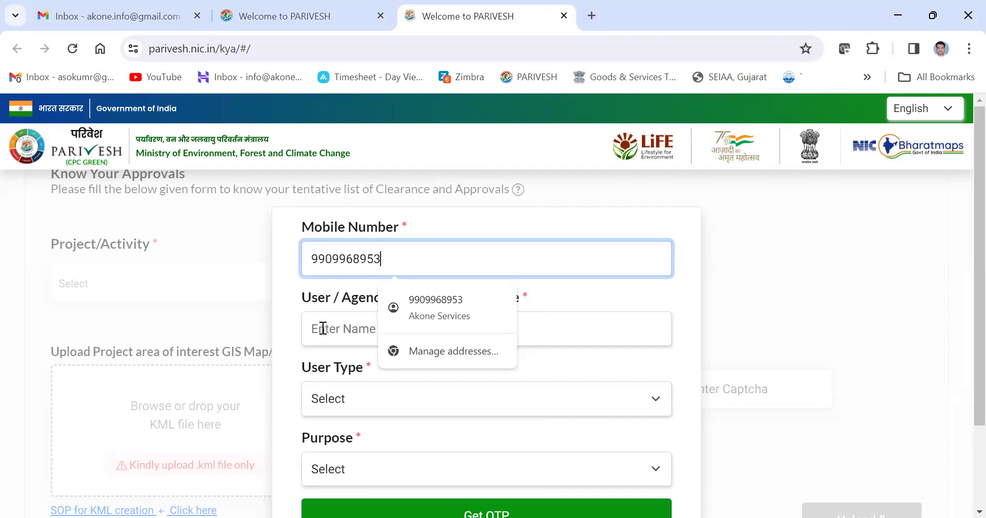
click(341, 333)
text(Akone )
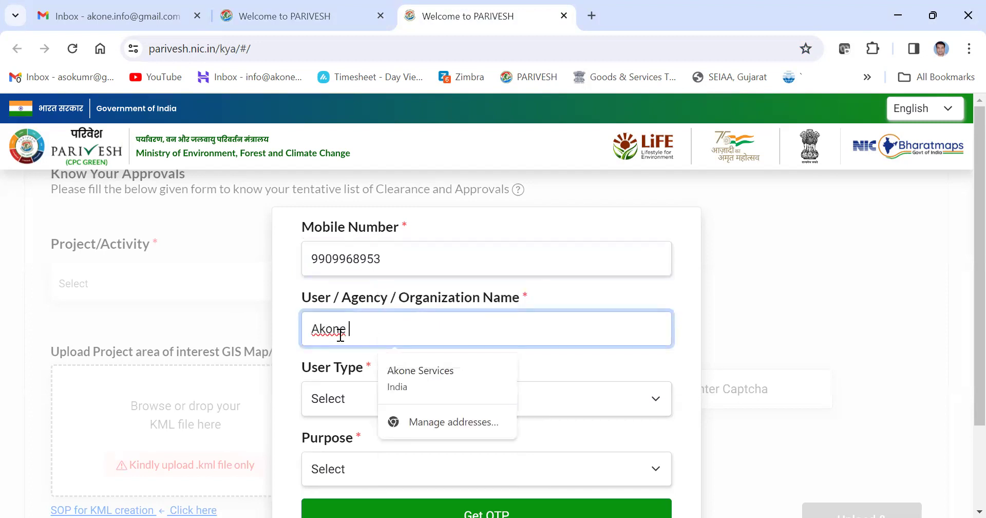
text(Services)
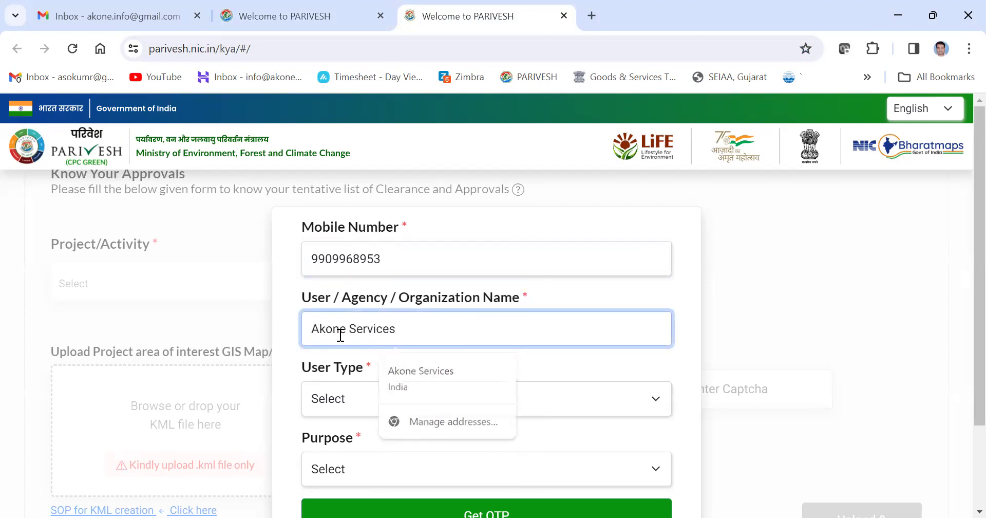
key(Tab)
- Set User Type to Consultant and Purpose to Clearance
click(336, 386)
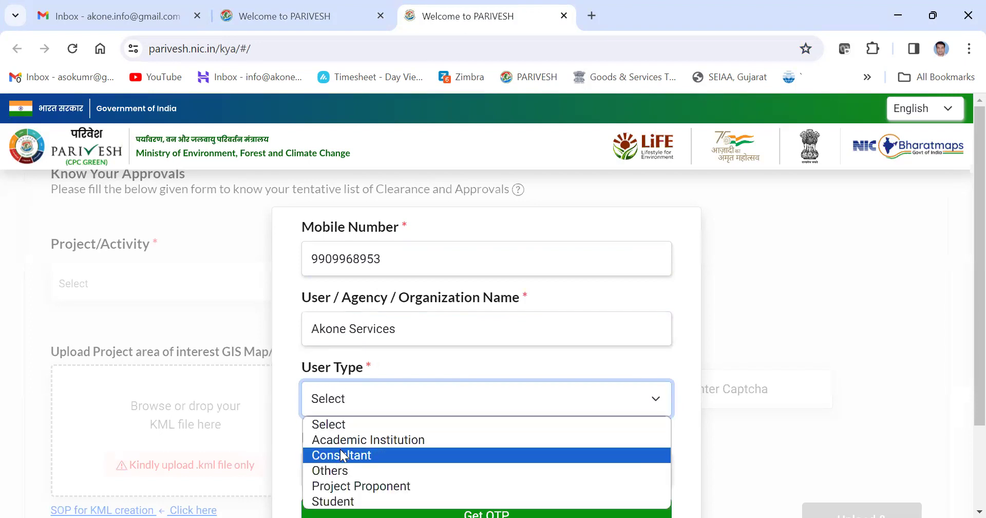
click(343, 456)
click(360, 384)
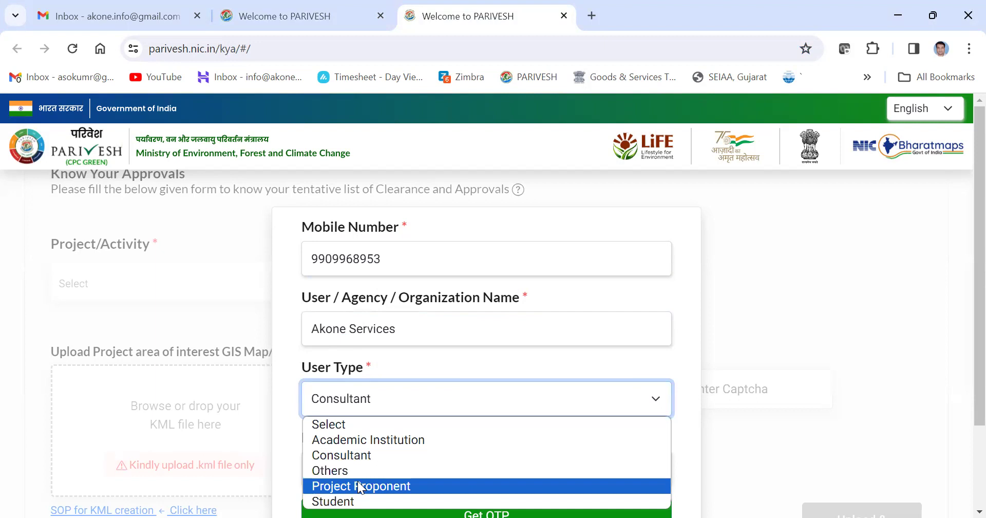
click(358, 481)
scroll(367, 366, down, 2)
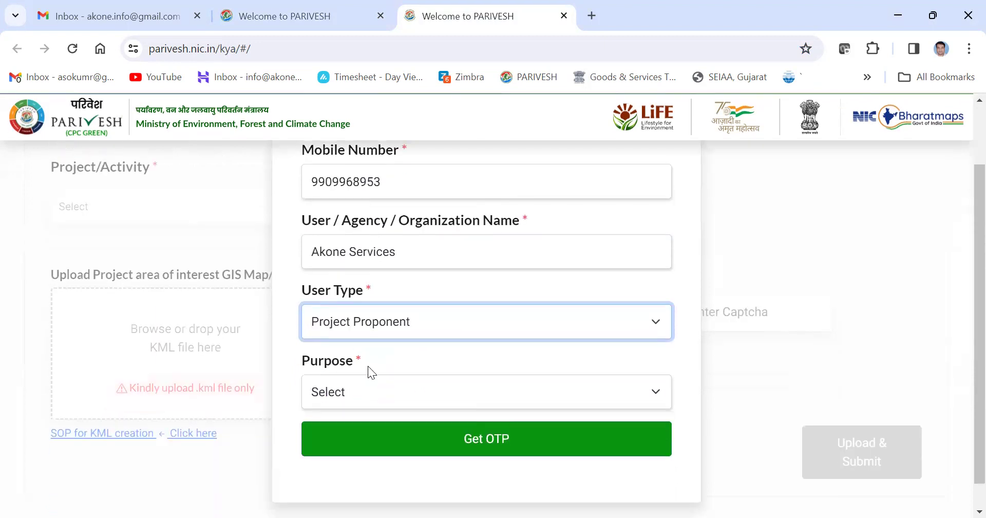
click(373, 322)
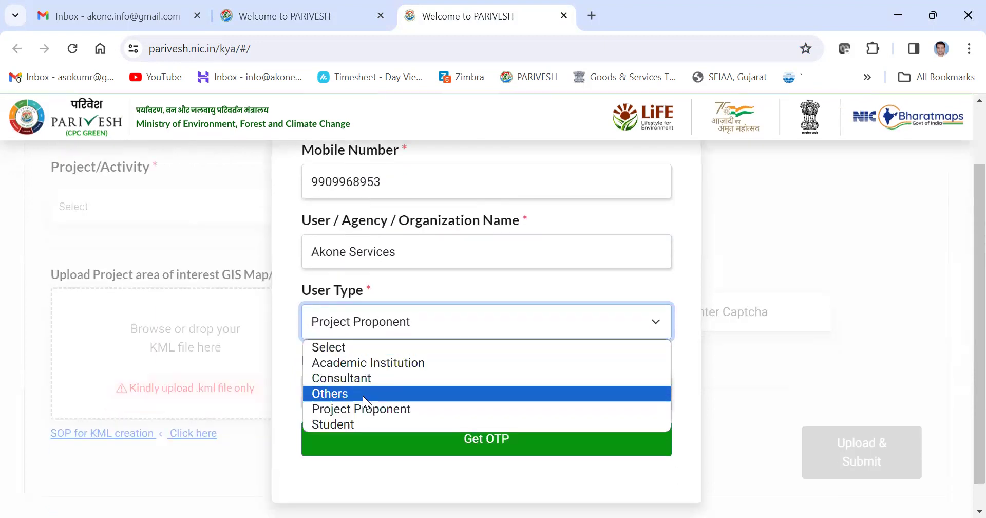
click(358, 380)
click(360, 403)
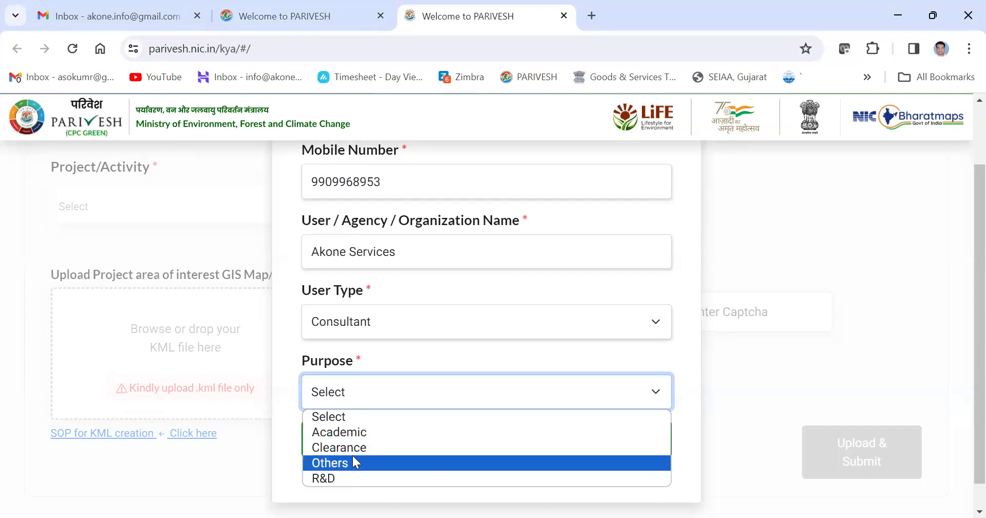
click(347, 448)
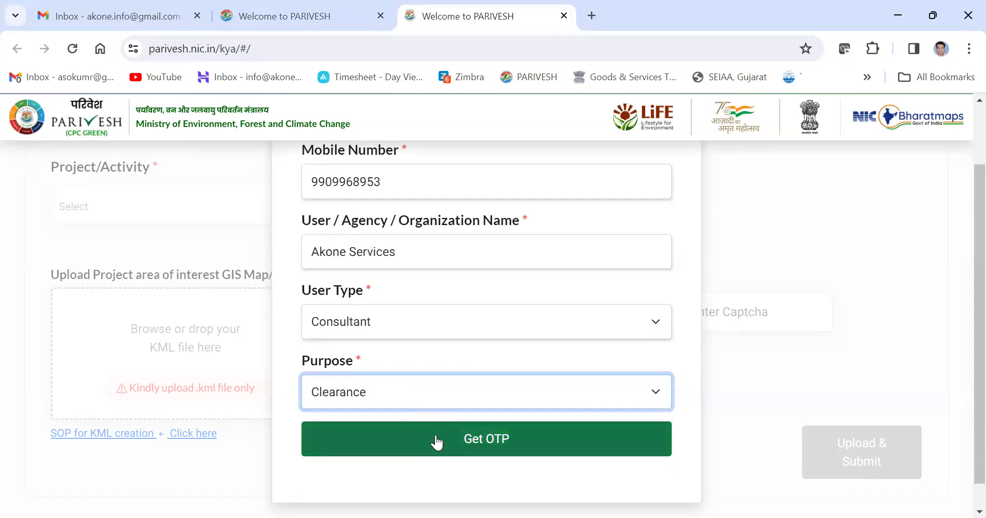
- Request an OTP for the mobile number, enter the received code and validate it
click(435, 440)
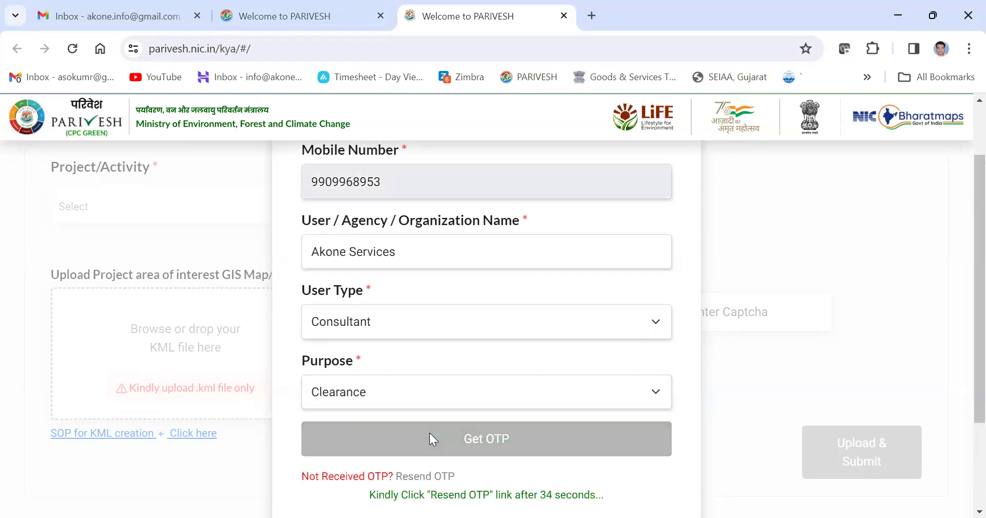
scroll(433, 398, down, 1)
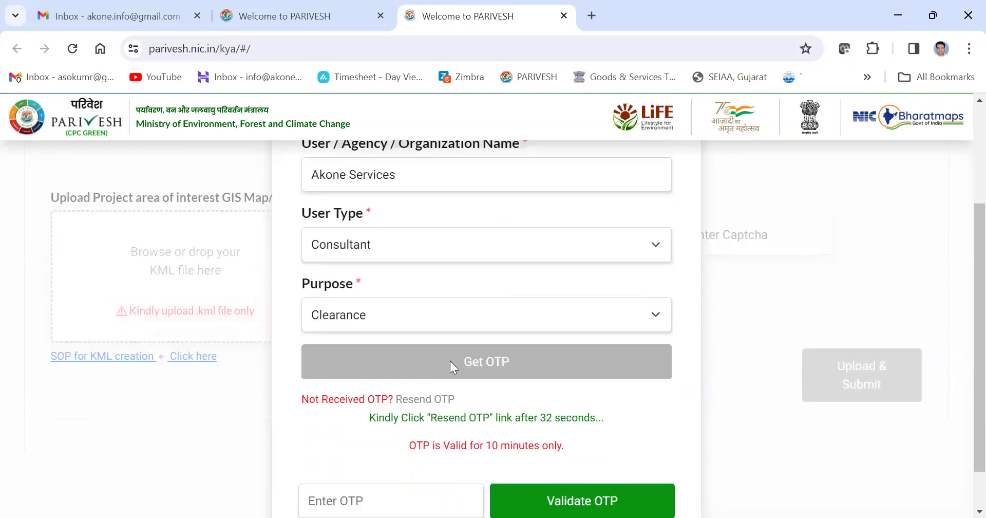
scroll(418, 414, down, 1)
click(414, 444)
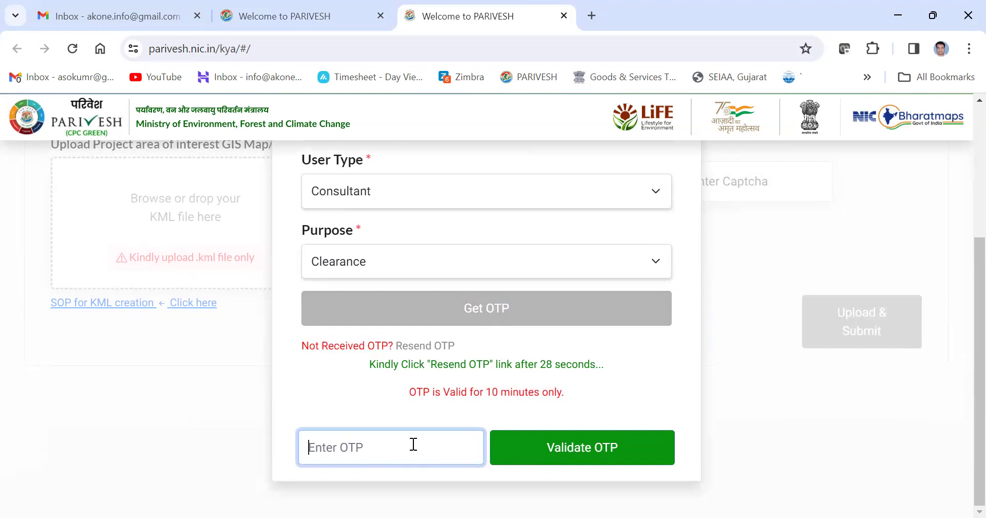
click(571, 452)
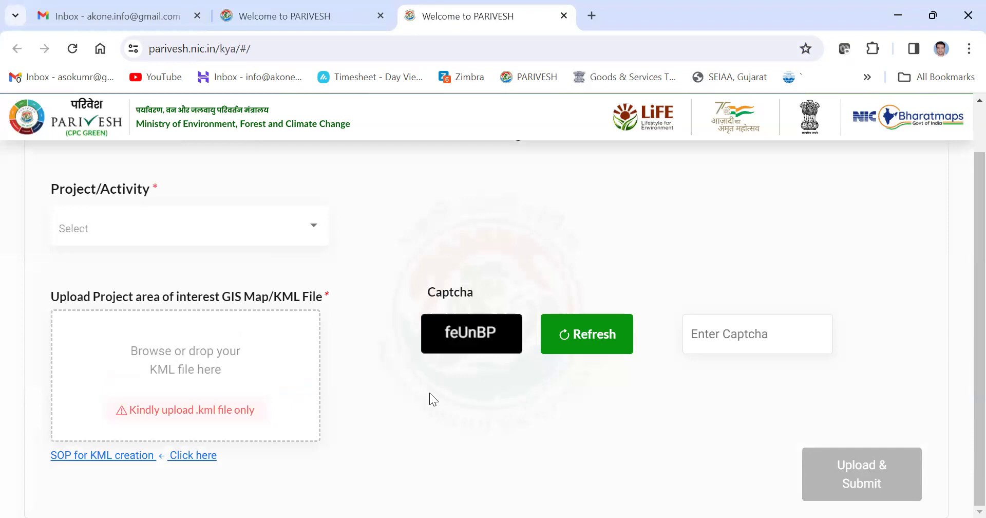
- Choose Building / Construction as the project activity
scroll(313, 314, up, 1)
click(162, 286)
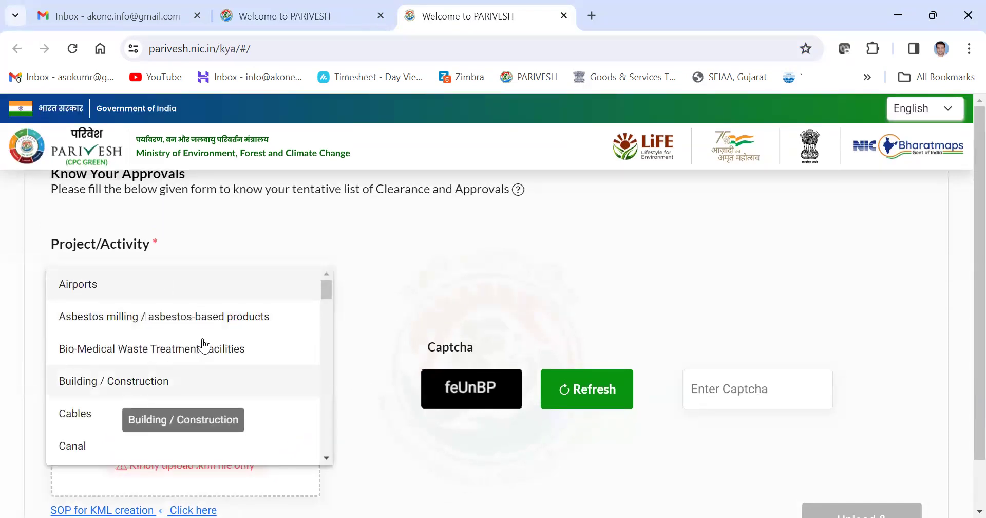
drag(327, 293, 310, 365)
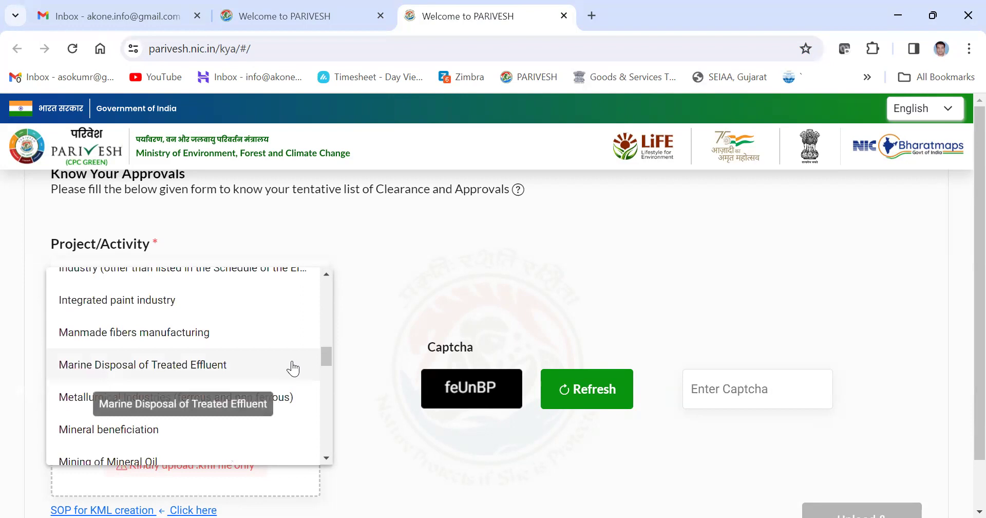
scroll(183, 346, up, 10)
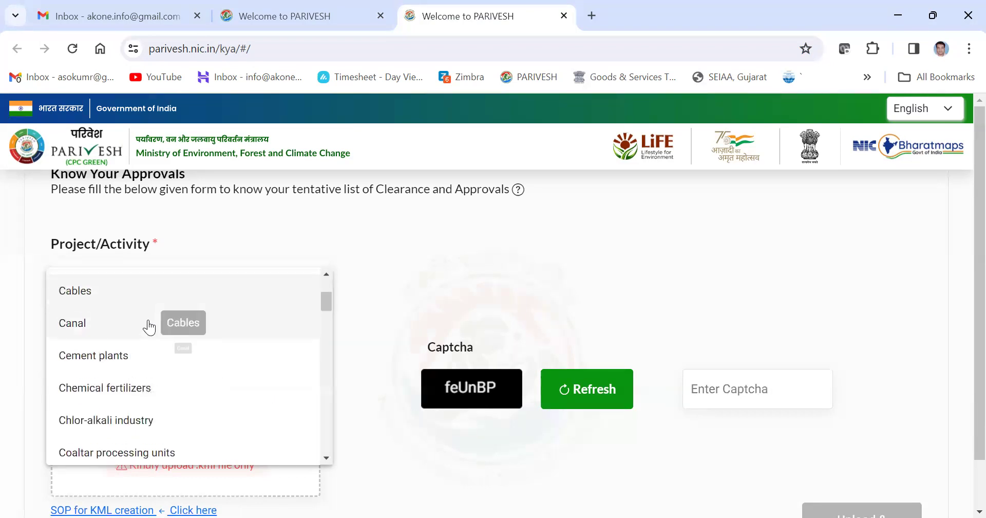
scroll(148, 335, up, 3)
scroll(180, 365, down, 5)
scroll(149, 334, up, 3)
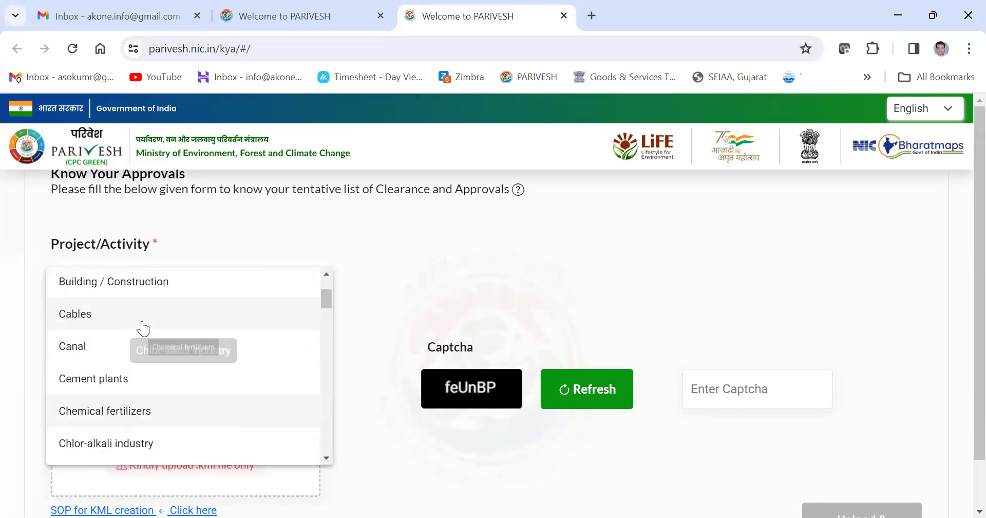
scroll(143, 328, up, 1)
click(78, 305)
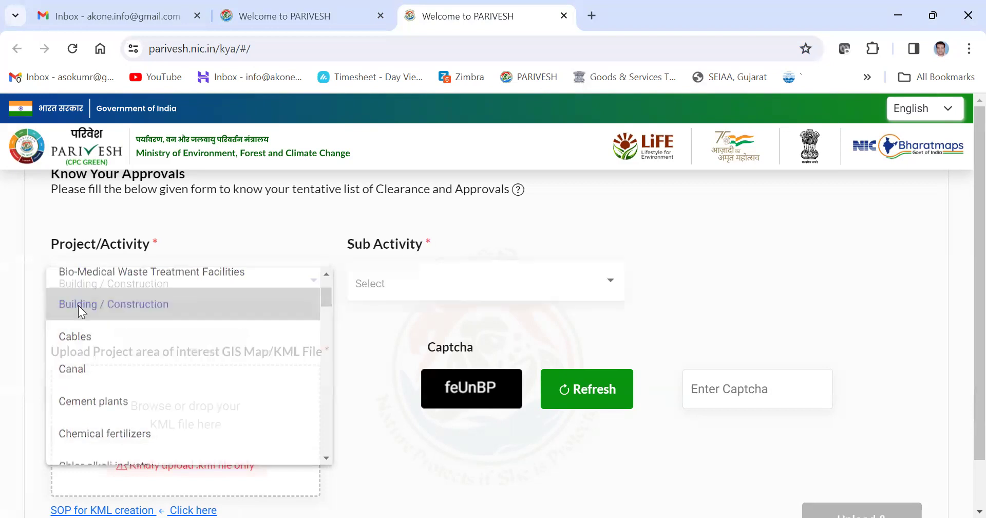
- Set the sub-activity to Residential building(s) with a built-up area of 34891 sqmtr
click(396, 281)
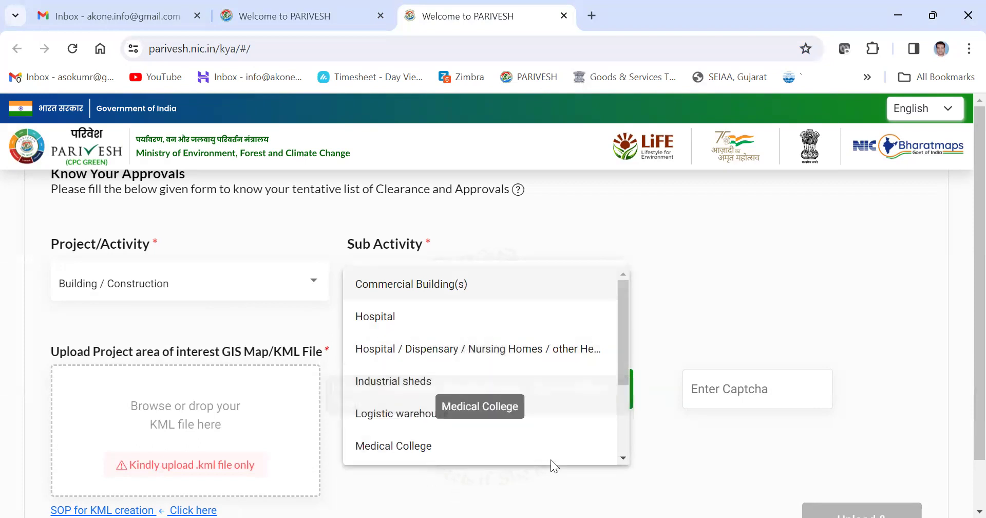
drag(621, 372, 622, 434)
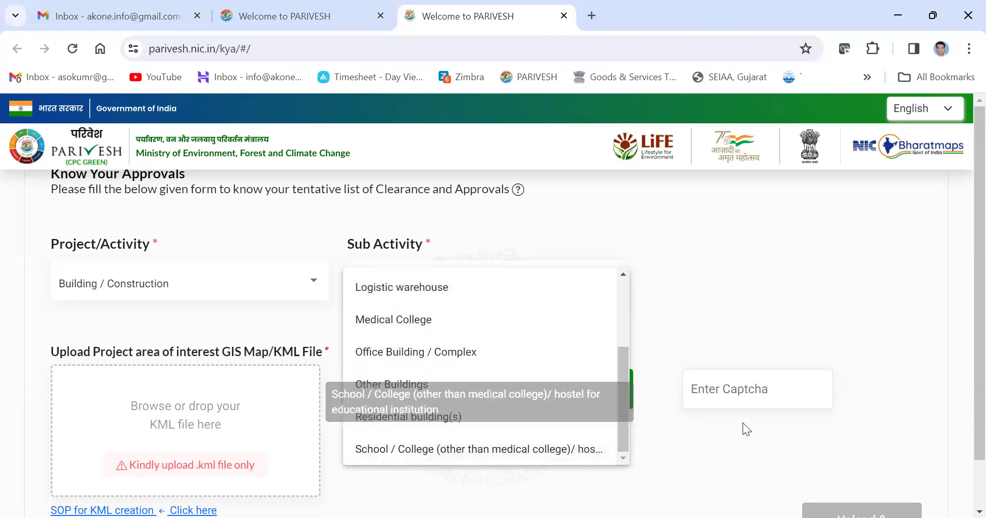
click(382, 417)
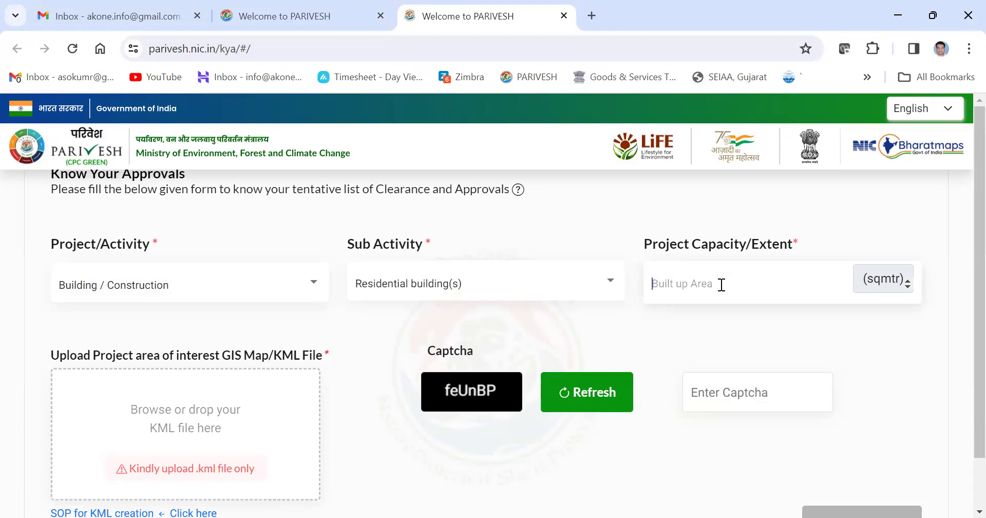
text(34890)
click(908, 280)
scroll(395, 326, down, 1)
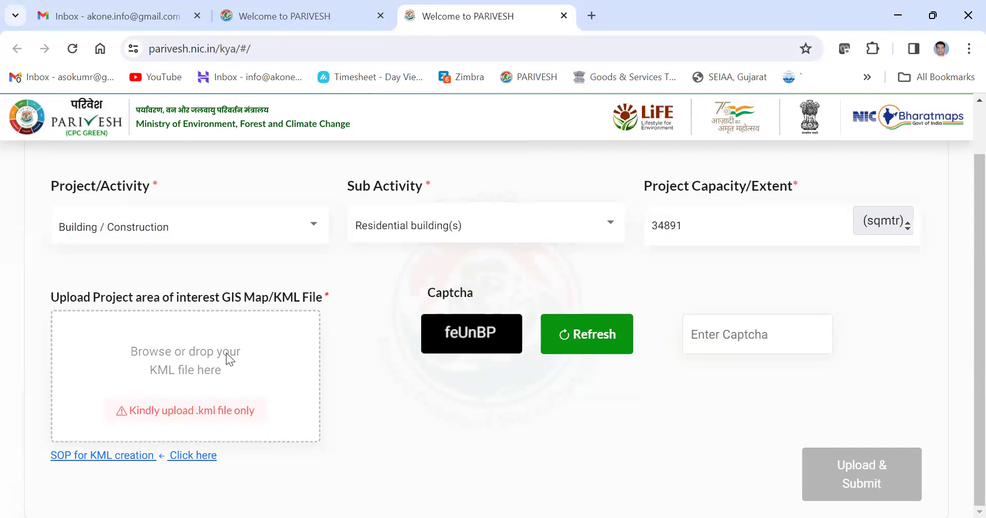
- Upload 'kml contruction' from the Downloads folder as the project KML file
click(198, 384)
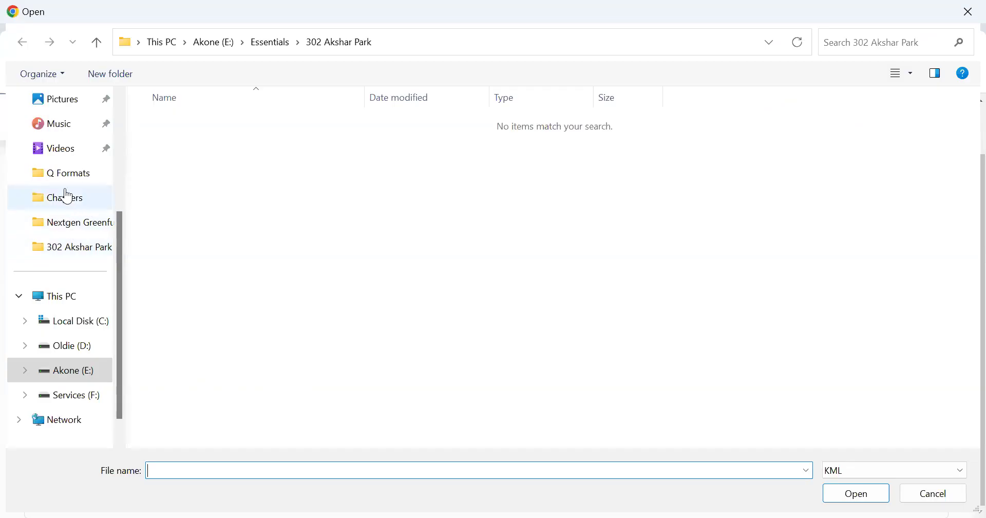
click(73, 192)
scroll(73, 192, up, 3)
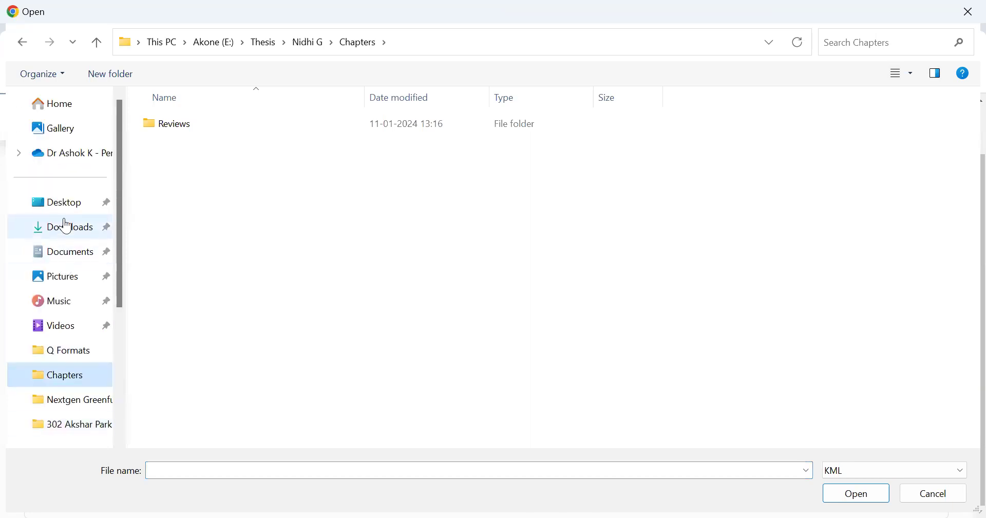
click(68, 226)
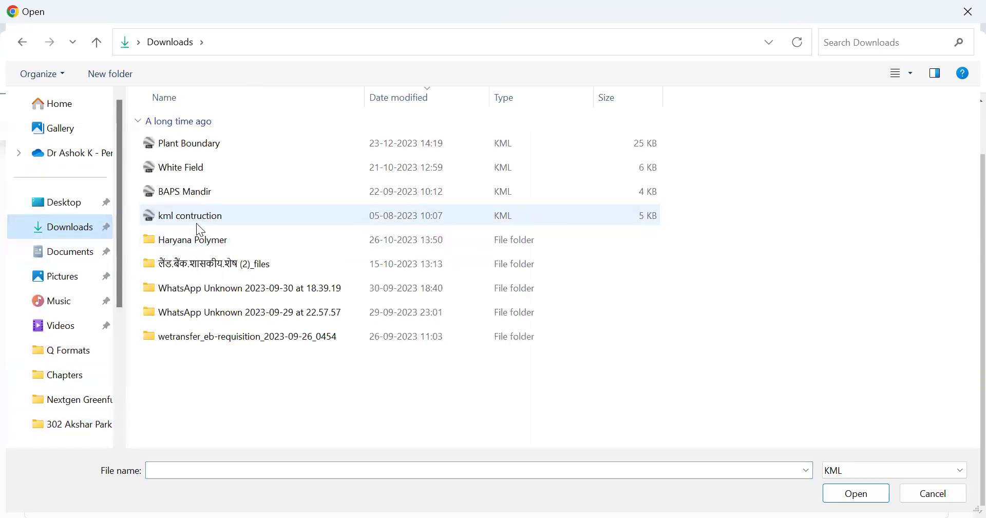
click(197, 224)
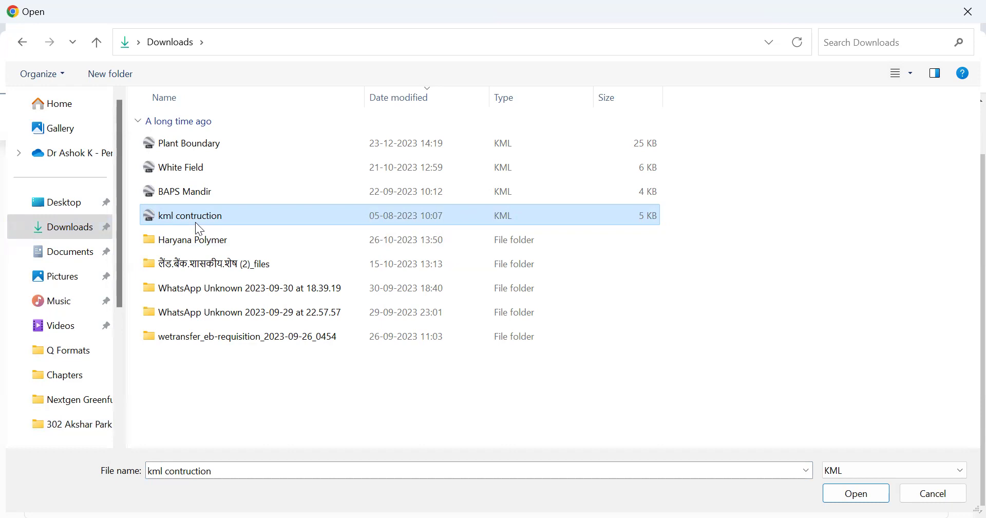
click(847, 496)
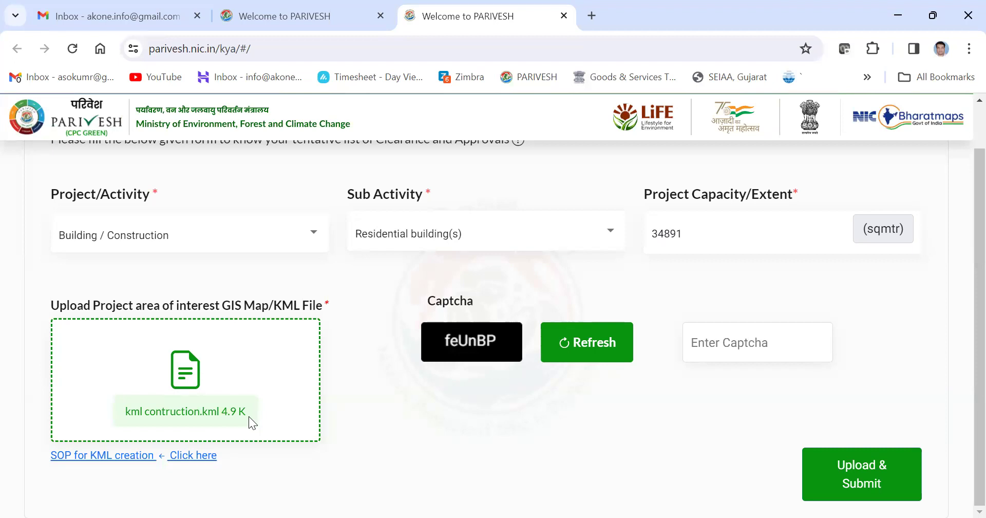
click(89, 457)
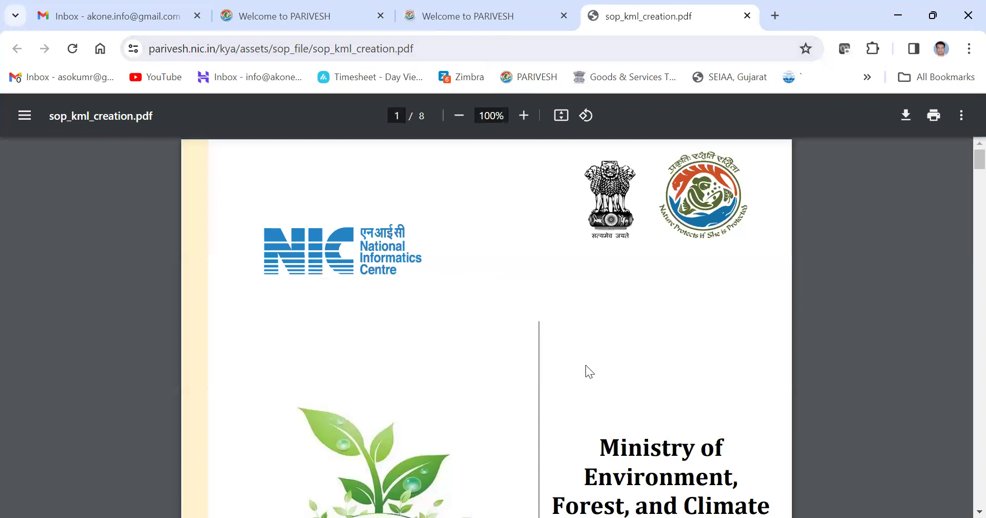
- Read the SOP for KML creation PDF through page 8, then return to the PARIVESH tab
scroll(598, 375, down, 20)
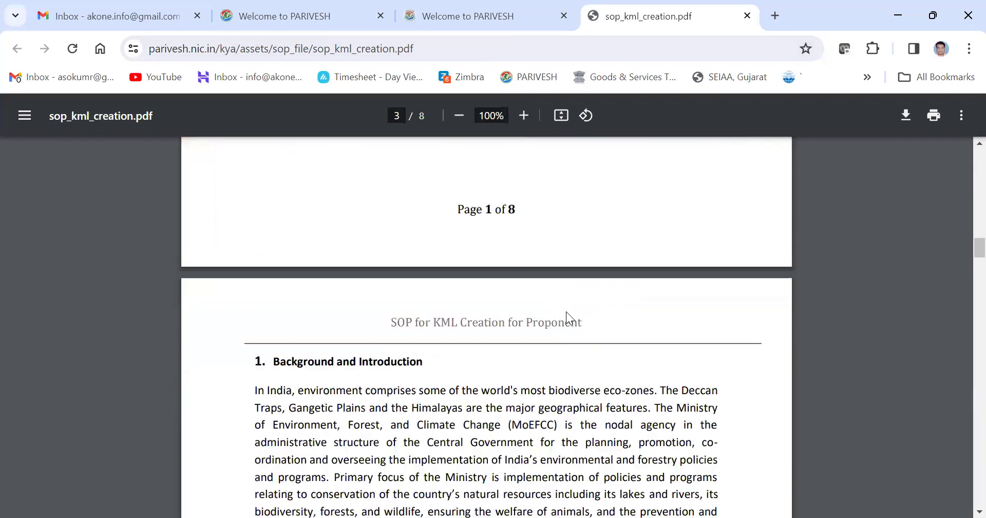
scroll(562, 305, down, 10)
scroll(551, 277, down, 20)
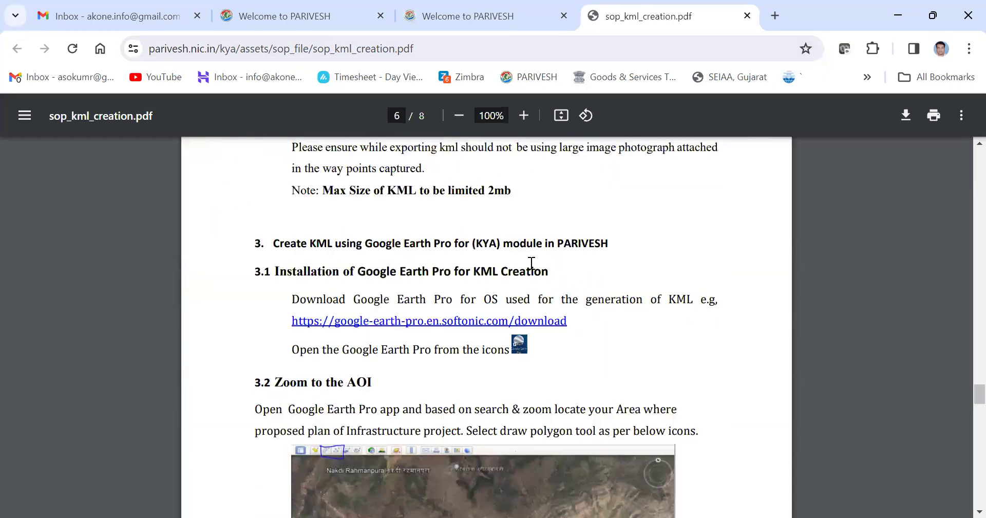
scroll(532, 263, down, 9)
scroll(547, 359, up, 5)
scroll(450, 338, down, 11)
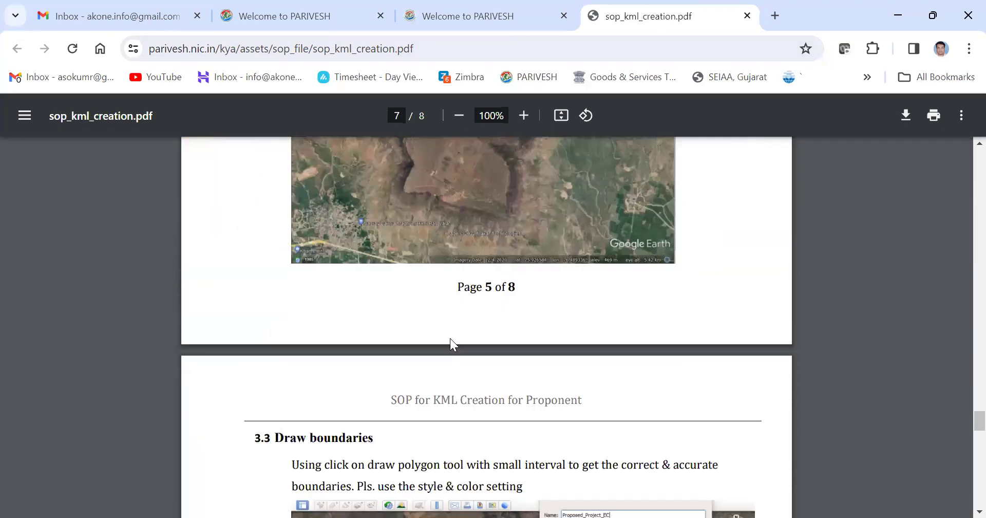
scroll(452, 362, down, 7)
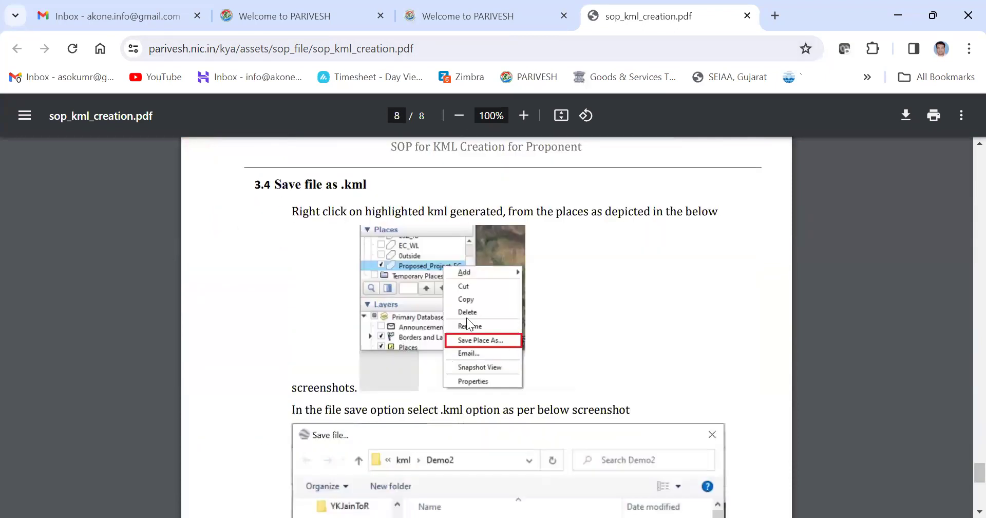
scroll(471, 298, down, 5)
scroll(475, 275, up, 3)
scroll(493, 319, down, 7)
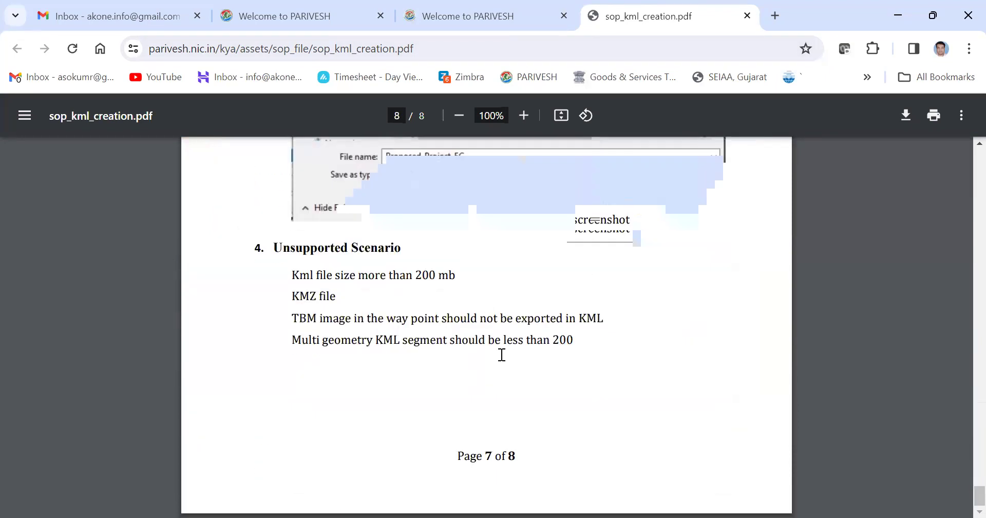
click(466, 22)
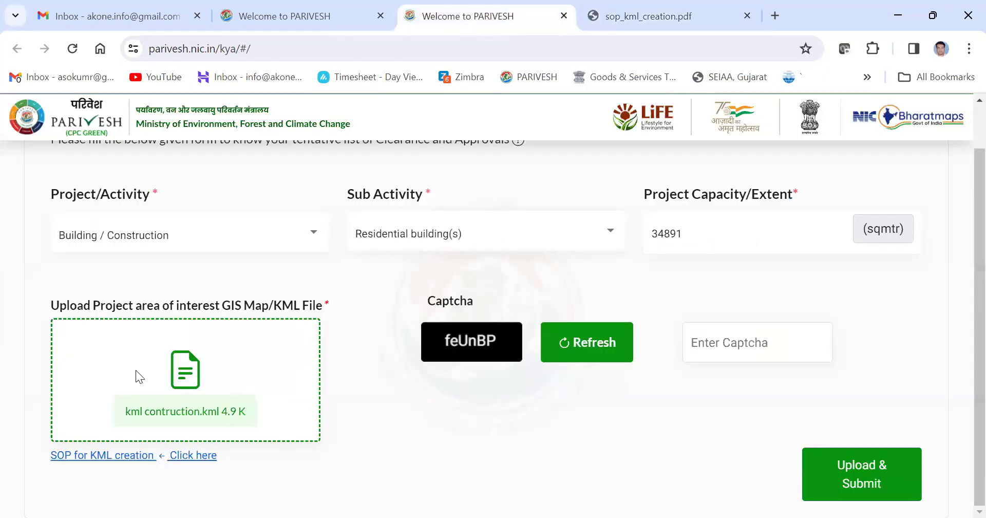
- Enter the captcha code and submit the form so the project plot loads on the GIS map
click(713, 350)
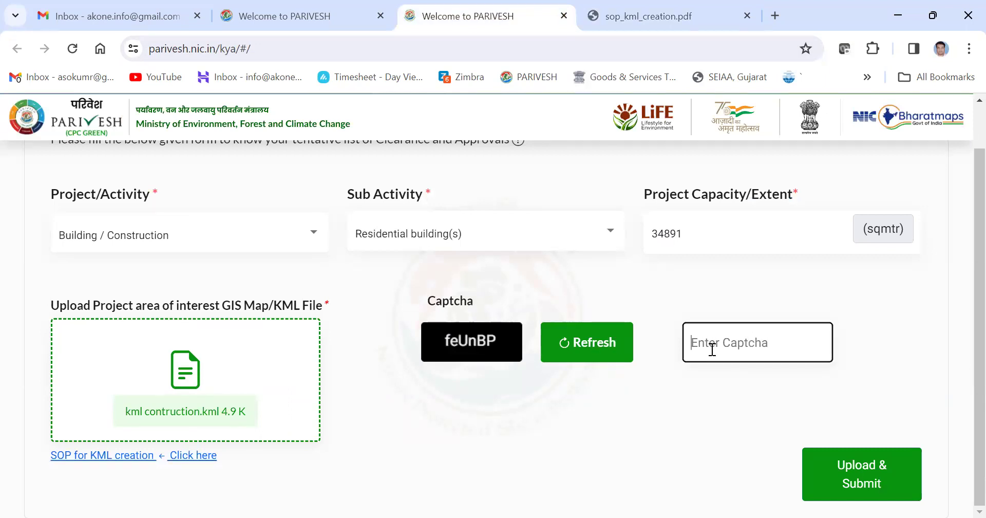
text(feUnBP)
click(853, 470)
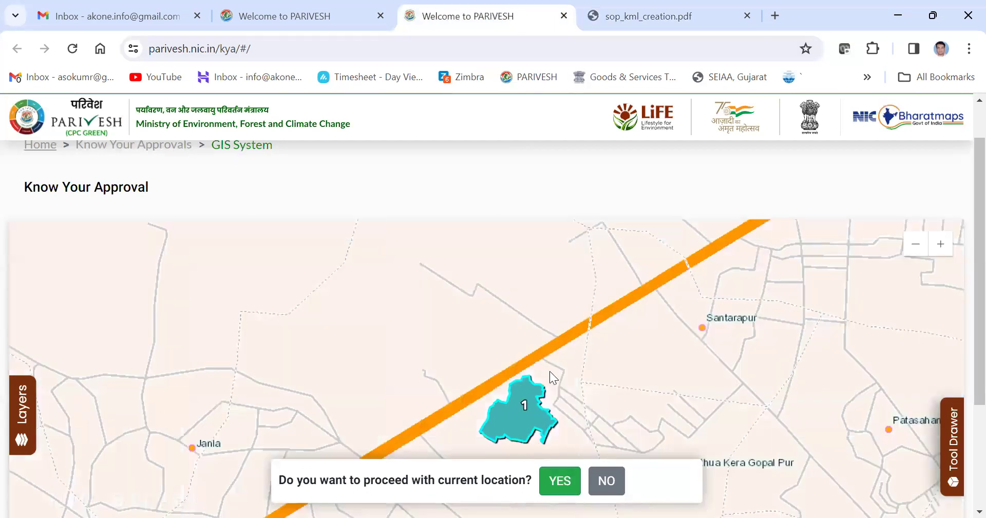
scroll(530, 379, down, 1)
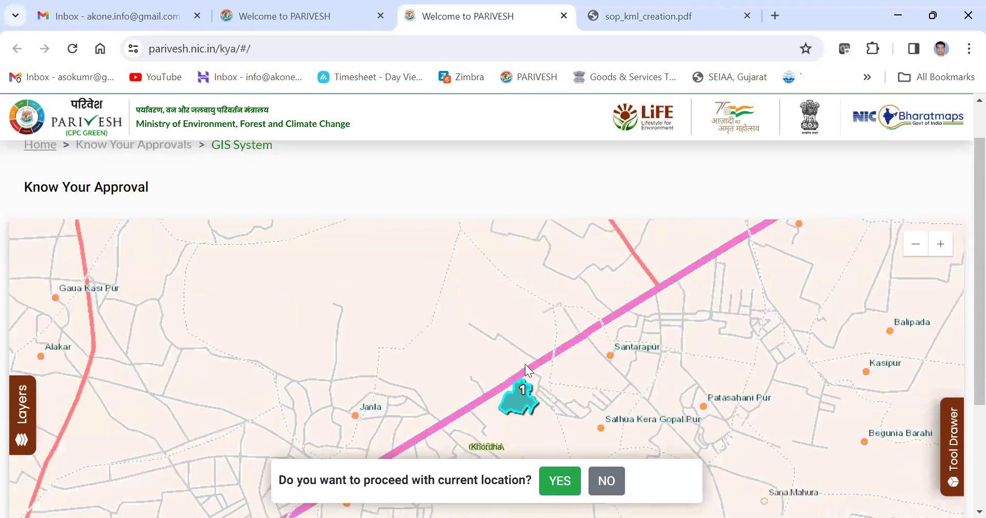
click(561, 481)
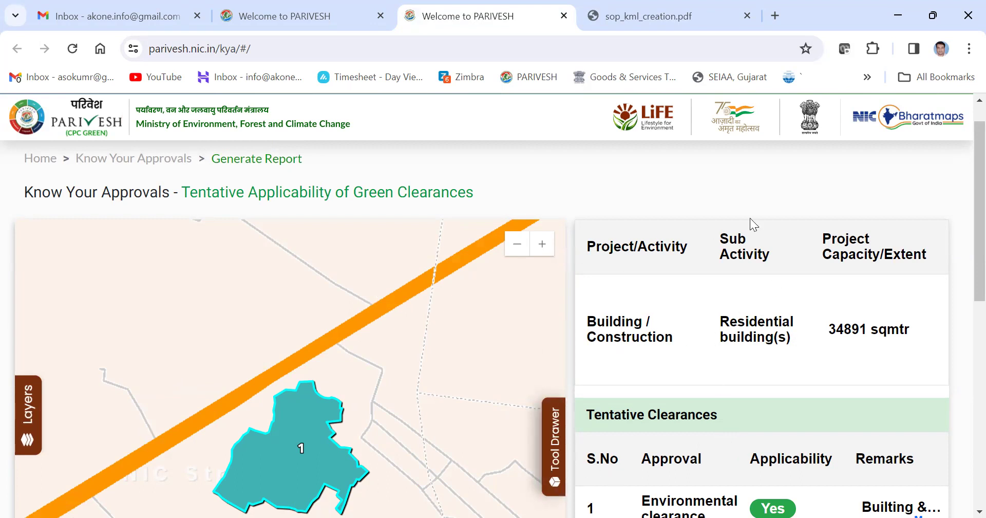
- Scroll to Tentative Clearances and open the full Environmental clearance remark
scroll(965, 309, down, 3)
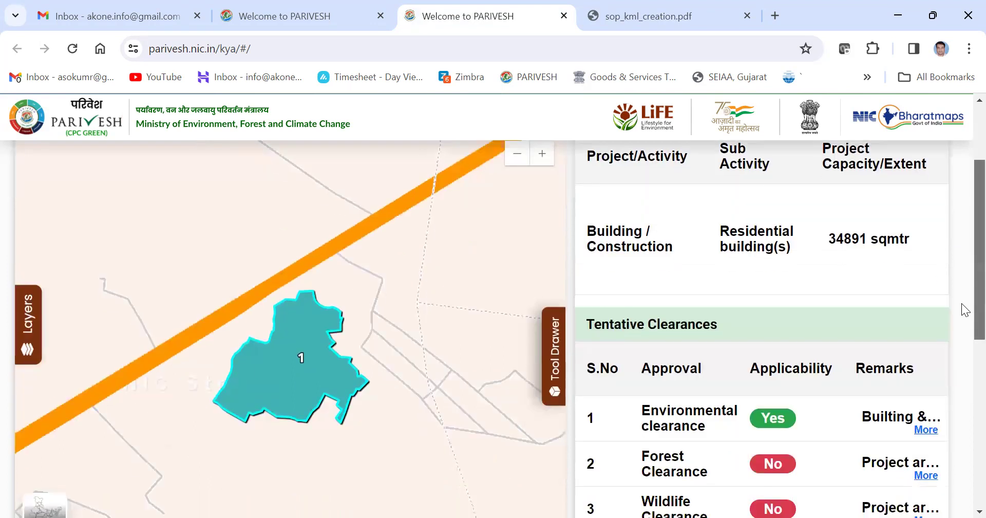
scroll(961, 335, down, 1)
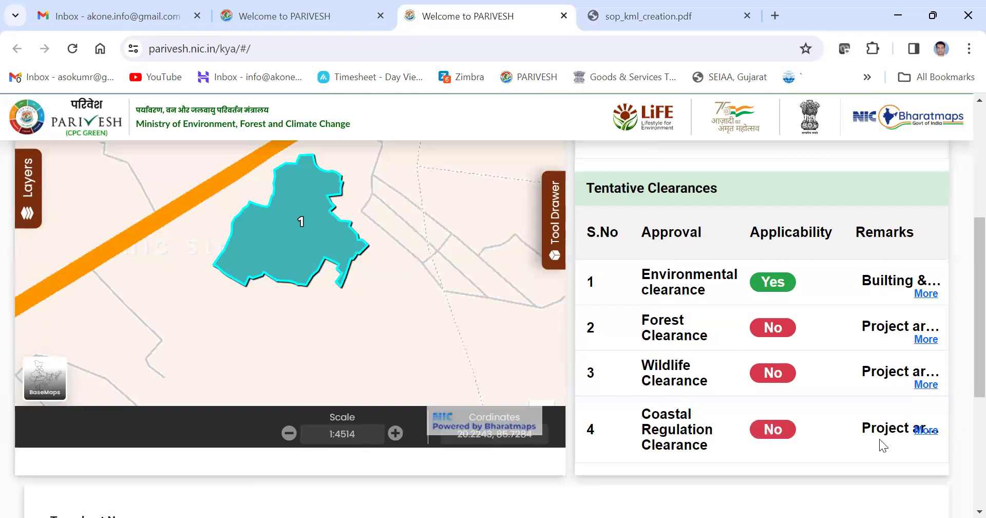
click(922, 294)
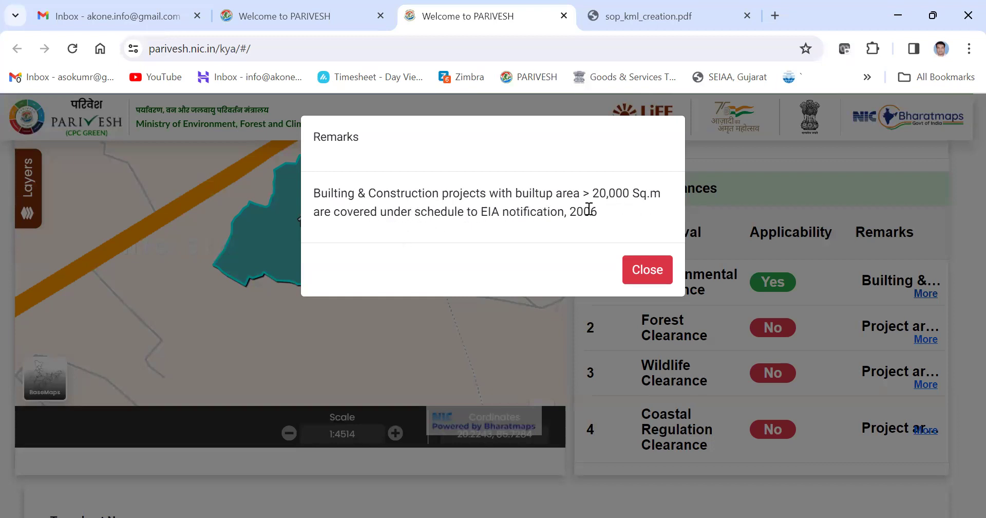
- Close the Environmental remark, then view and close the Forest and Wildlife clearance remarks
click(649, 282)
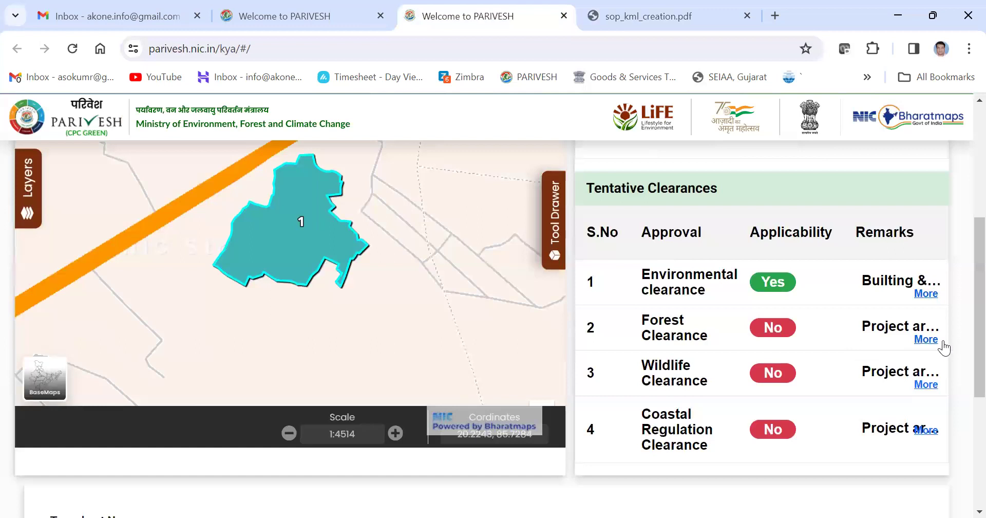
click(927, 339)
drag(367, 194, 526, 185)
click(646, 252)
click(925, 383)
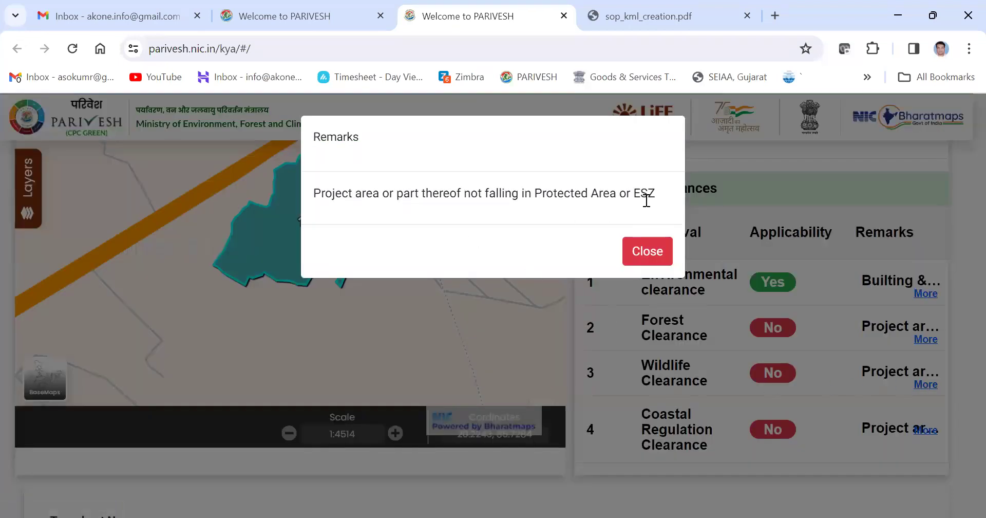
drag(483, 193, 587, 195)
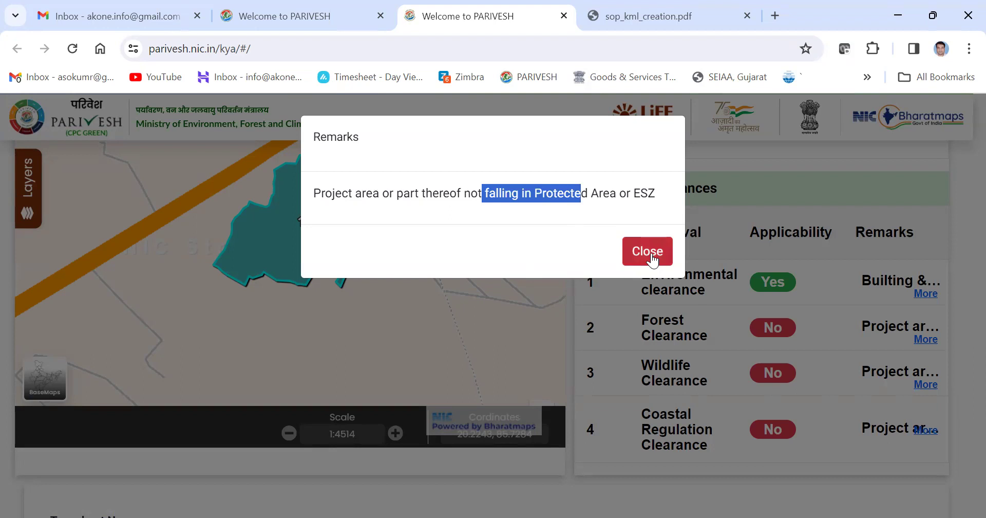
click(648, 253)
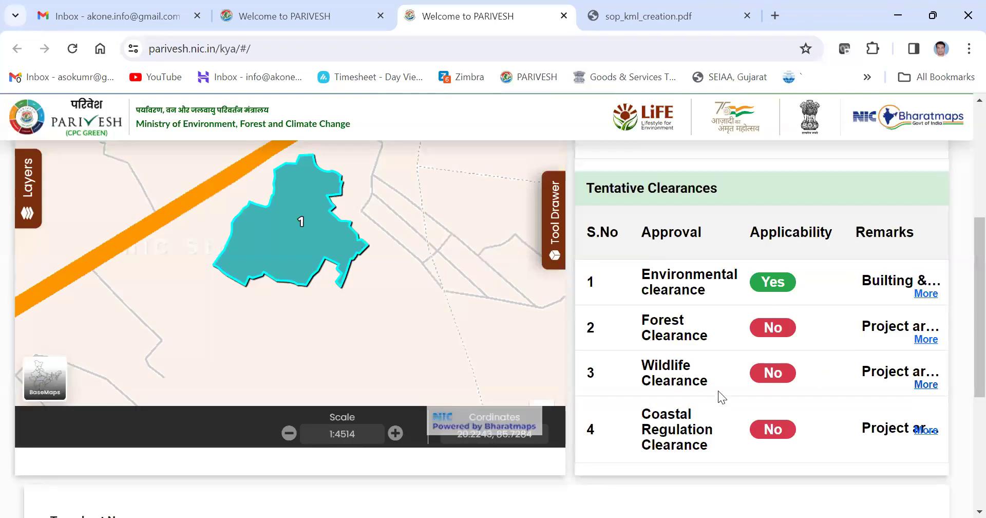
scroll(719, 392, up, 5)
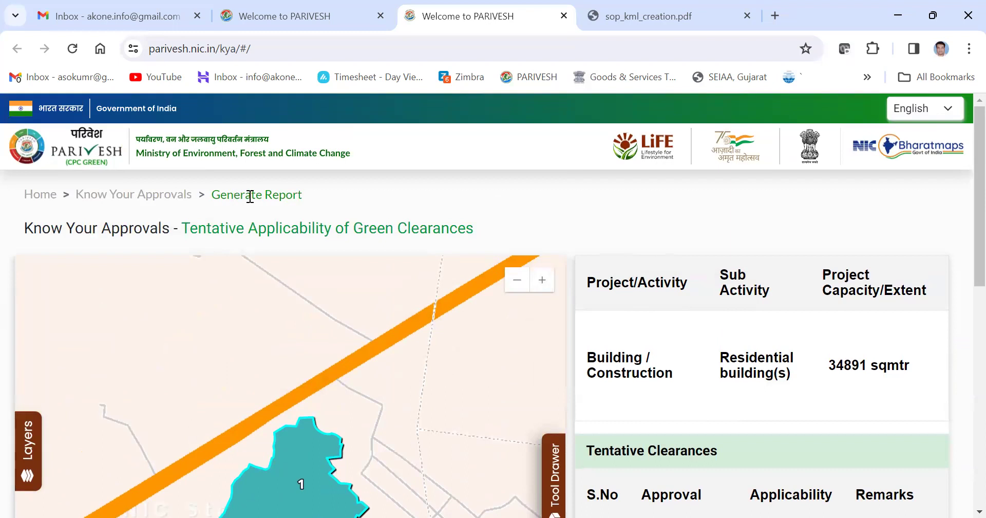
- Generate the full clearance report and print it to a PDF file
scroll(352, 232, down, 10)
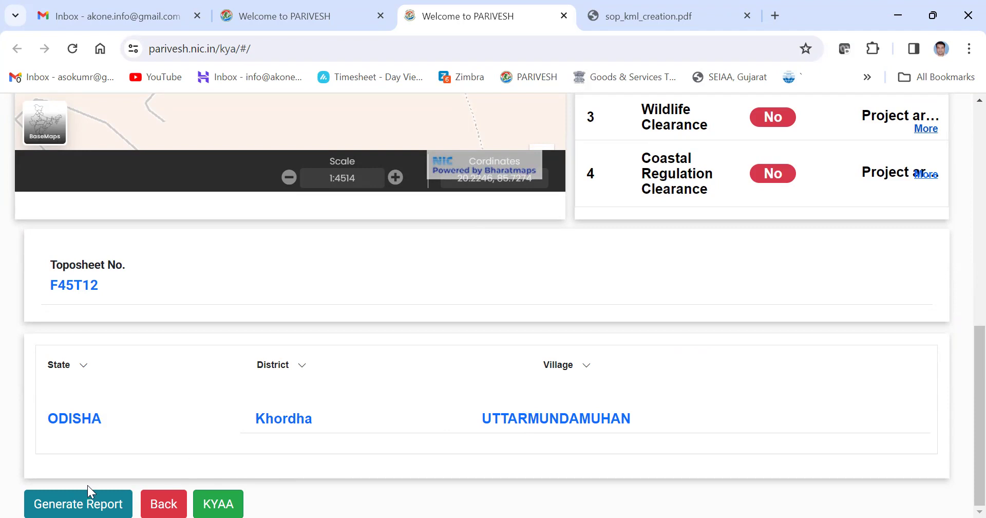
click(98, 497)
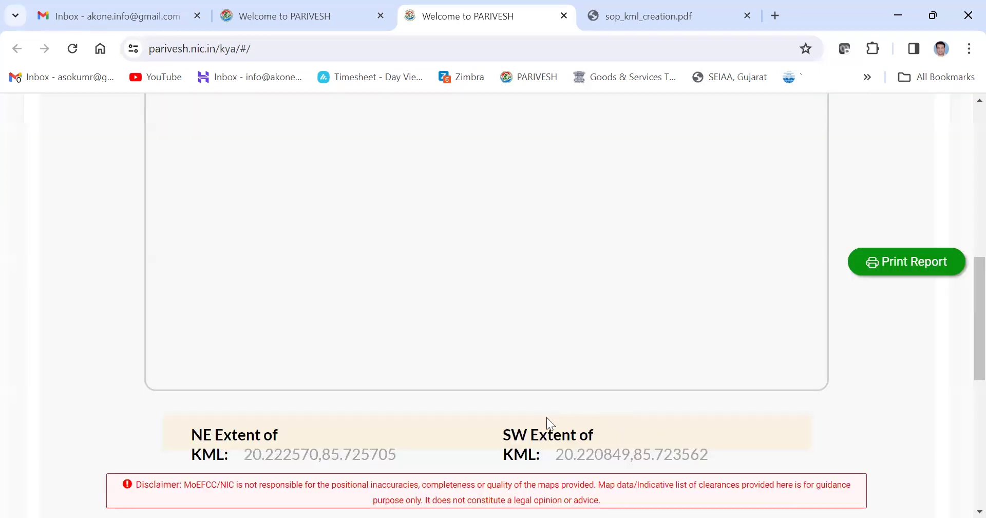
scroll(498, 438, up, 10)
scroll(291, 363, down, 4)
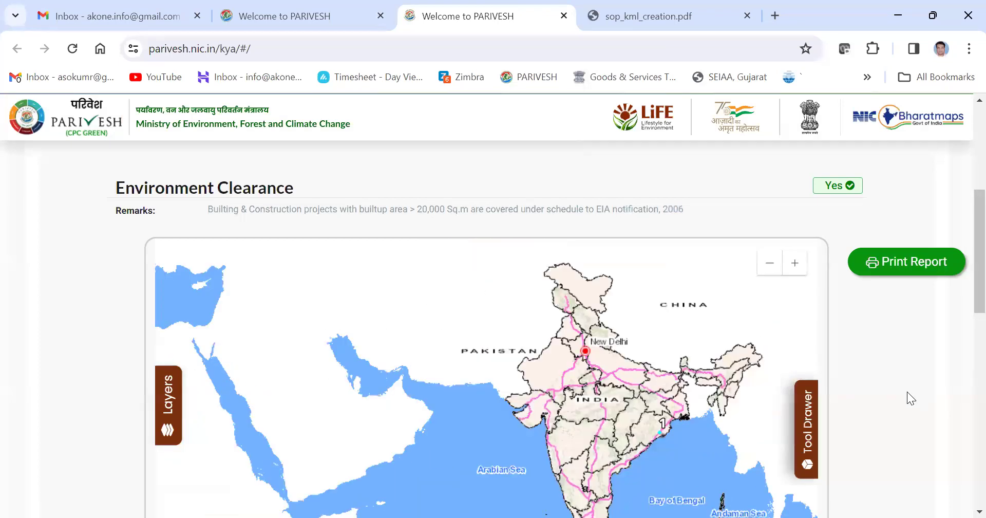
scroll(907, 393, down, 10)
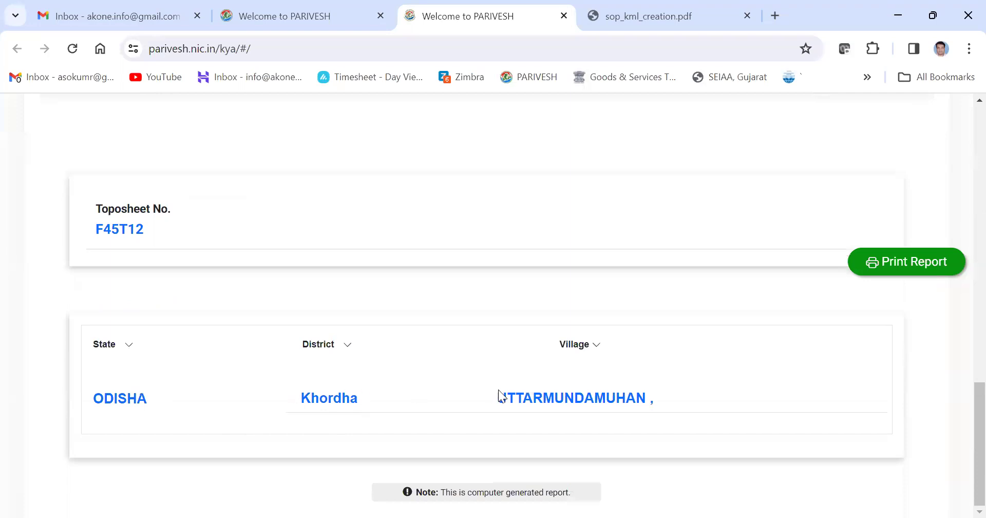
click(889, 266)
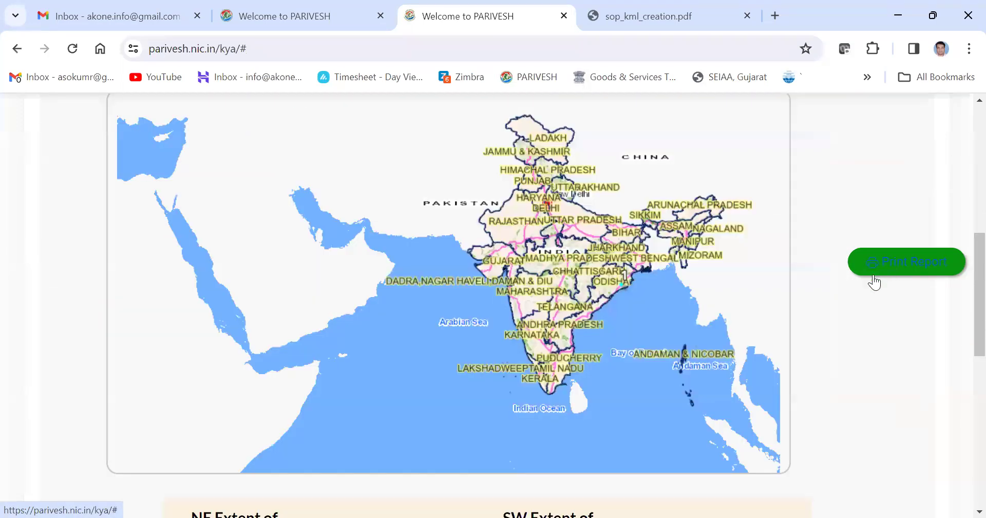
scroll(349, 471, down, 5)
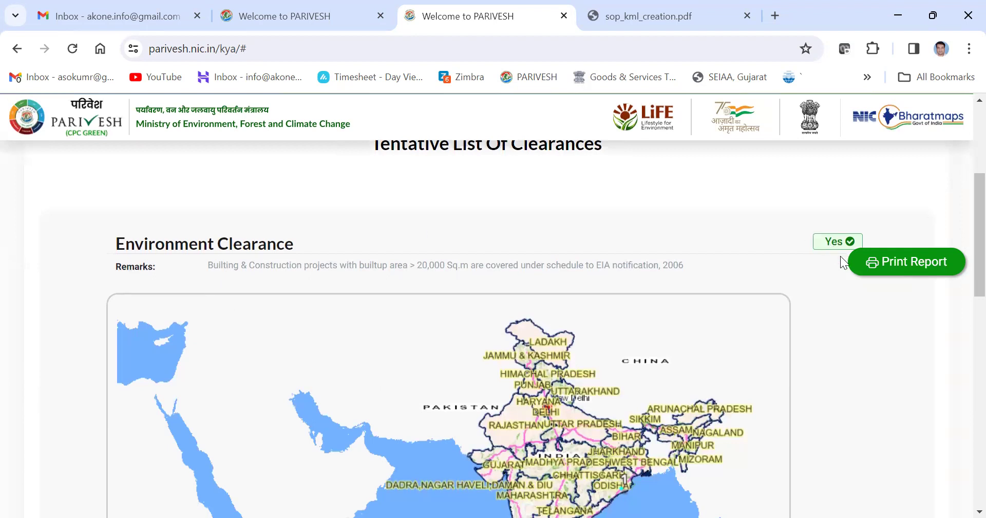
scroll(841, 259, up, 5)
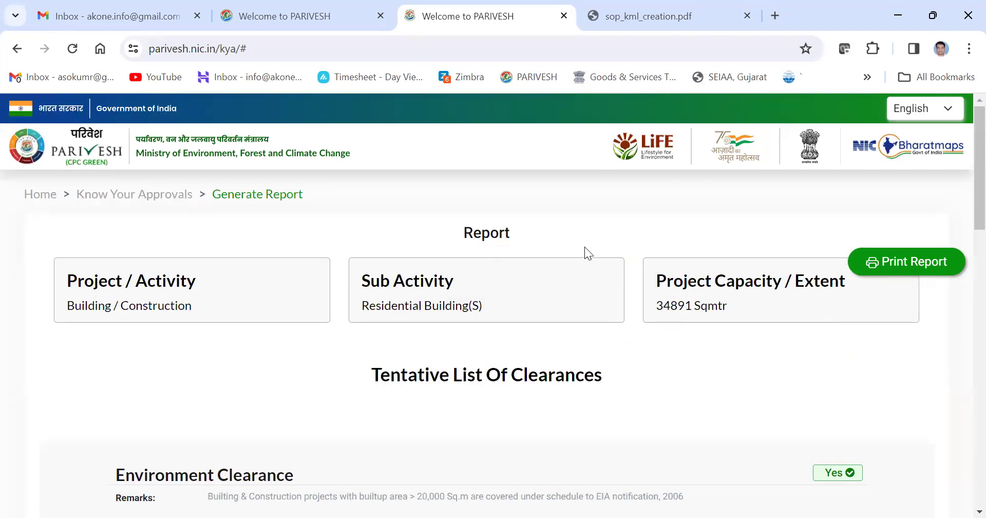
- Review the downloaded KYA-Report PDF, then close it and the sop_kml_creation.pdf tab
click(751, 87)
scroll(447, 301, down, 15)
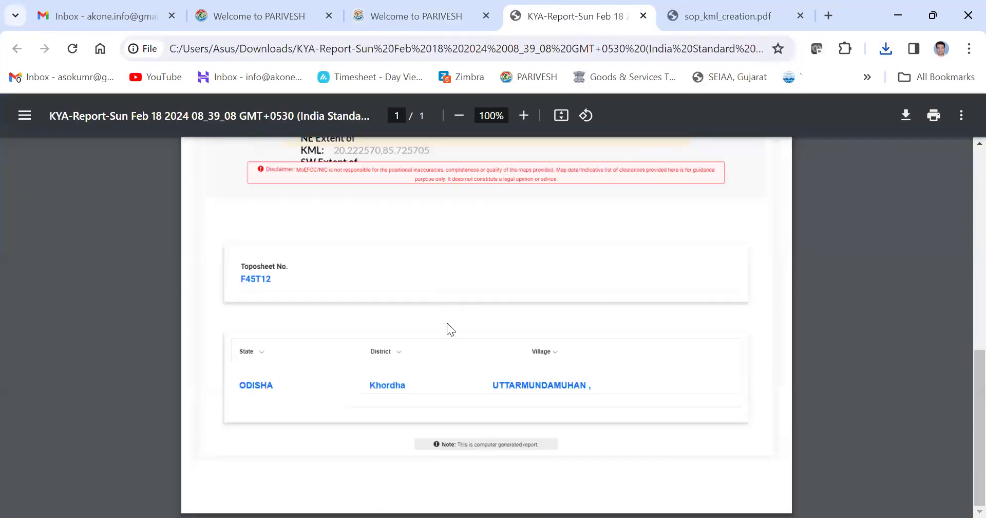
scroll(446, 324, up, 10)
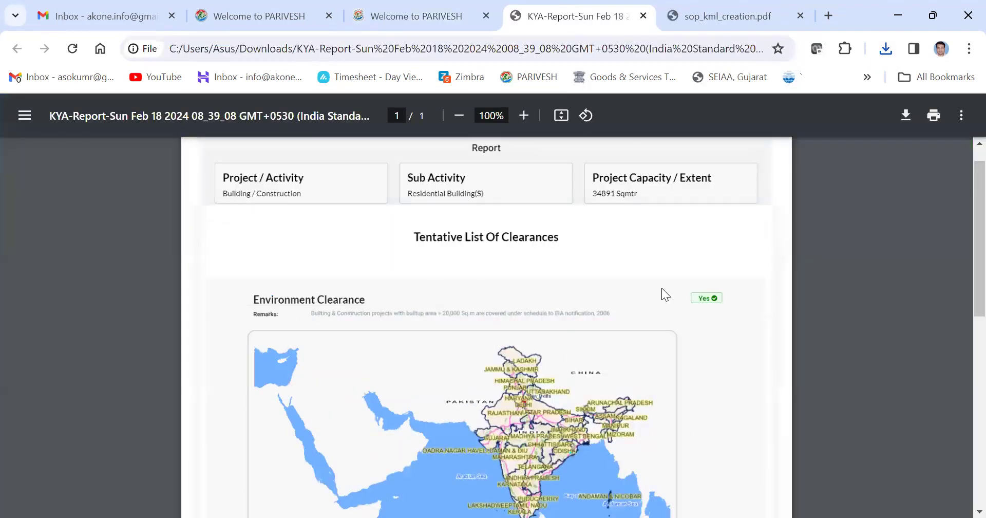
scroll(678, 306, up, 2)
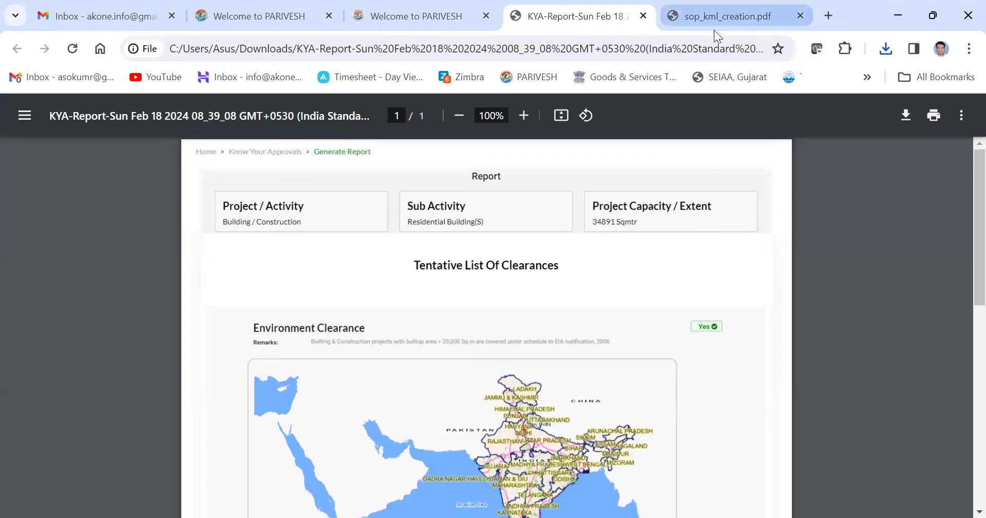
click(643, 16)
click(644, 18)
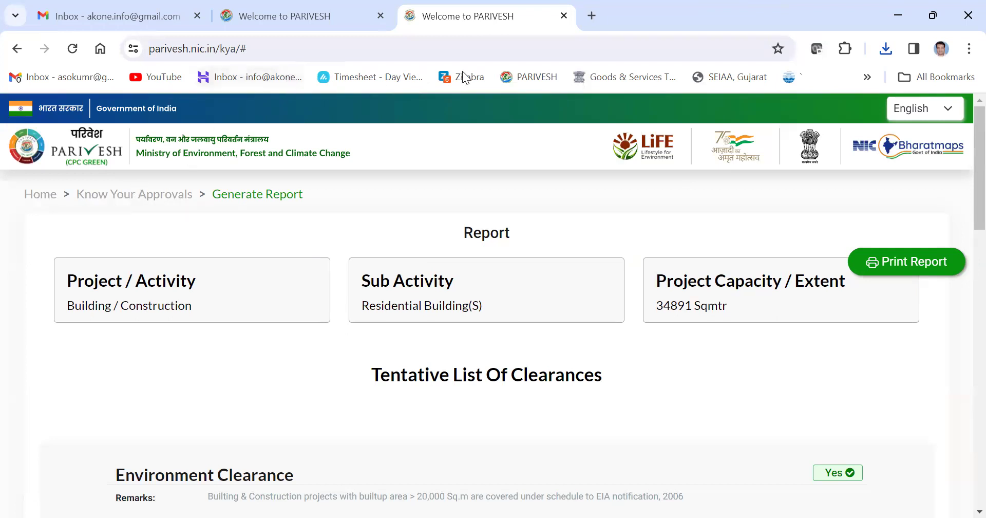
- Open the Know Your Approval form from the PARIVESH home page and close the duplicate page
click(532, 78)
click(362, 20)
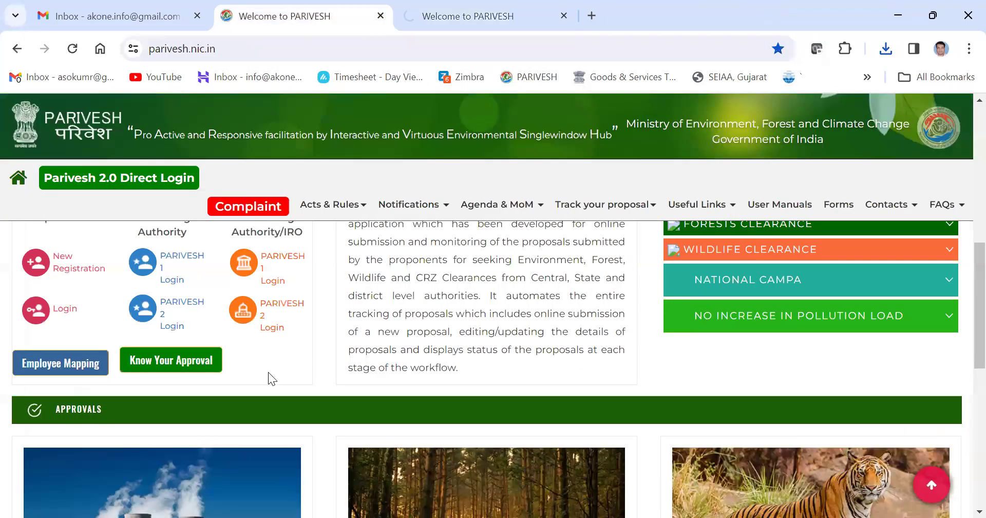
click(183, 362)
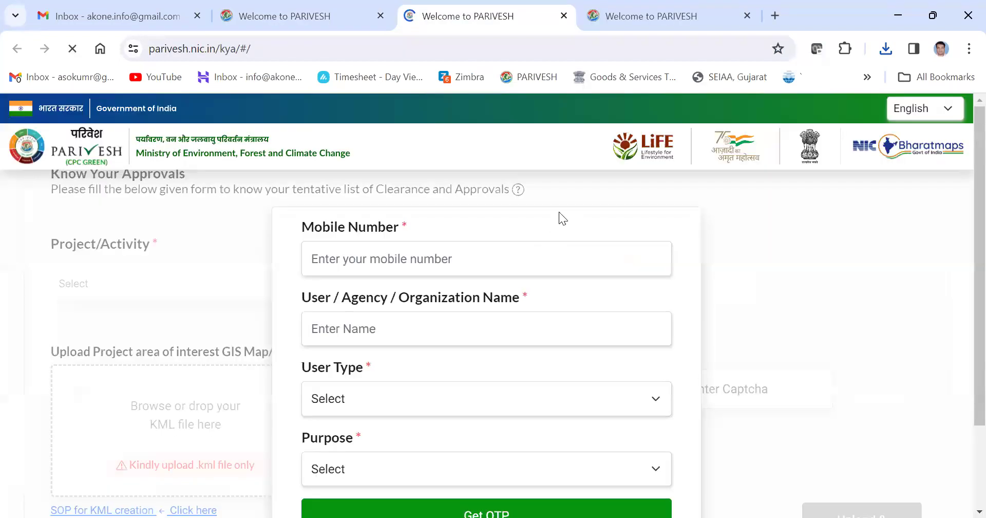
click(748, 18)
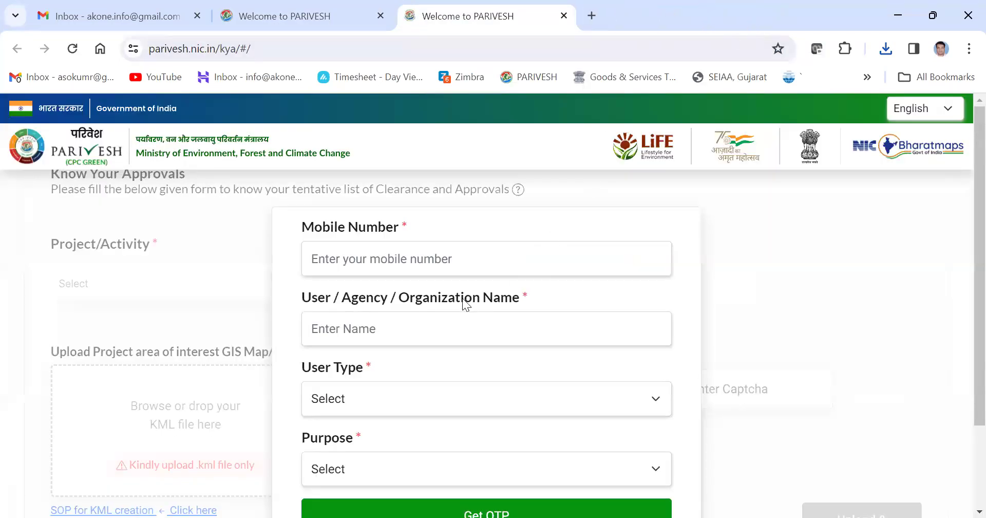
- Enter the mobile number, request a one-time password, and validate the received OTP
click(431, 252)
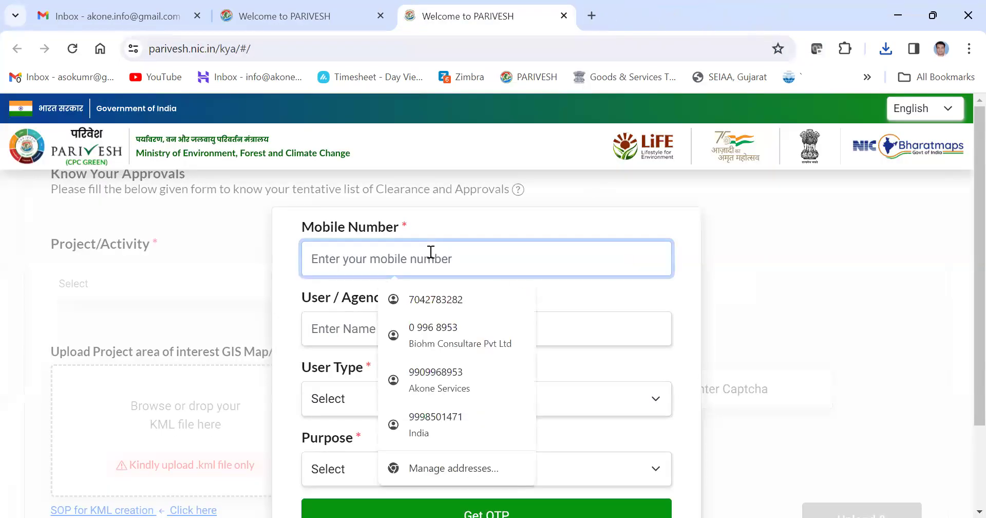
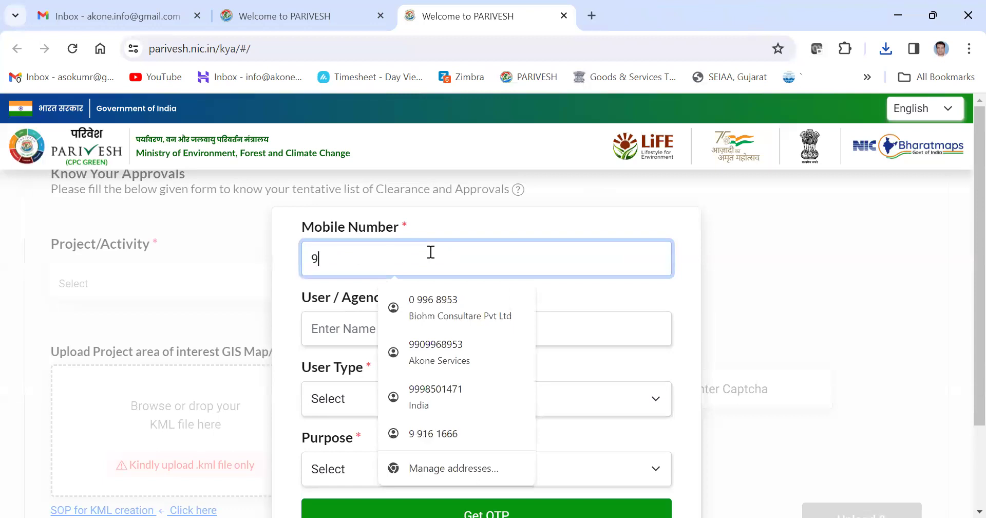
click(754, 250)
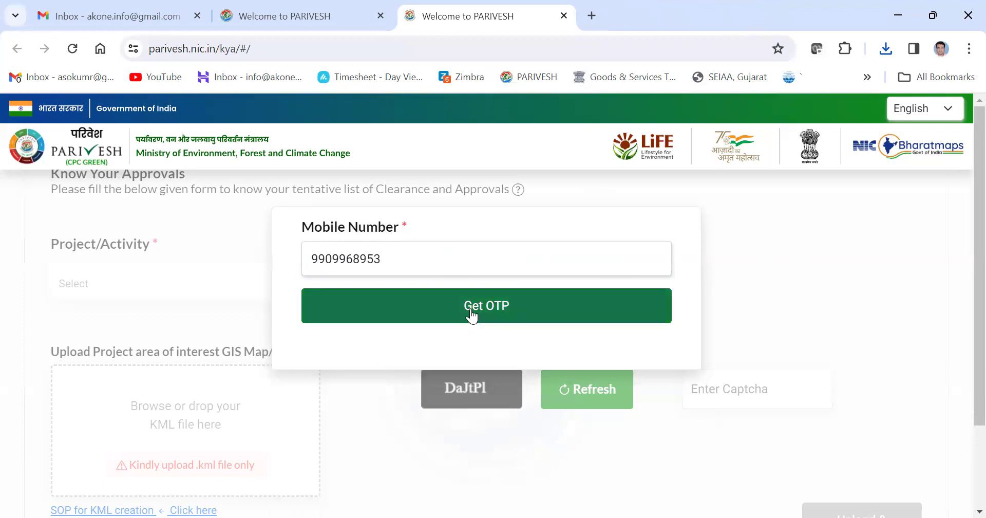
click(468, 306)
click(399, 438)
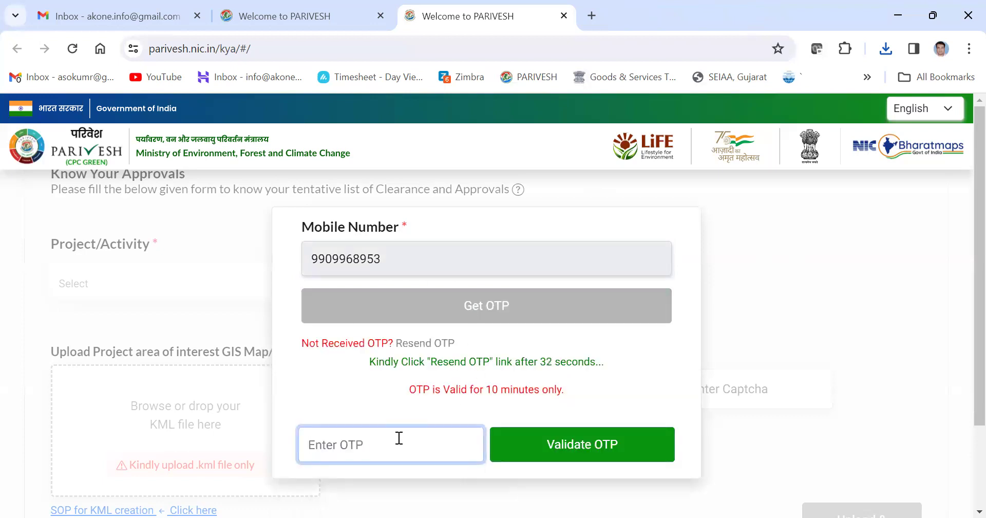
click(582, 433)
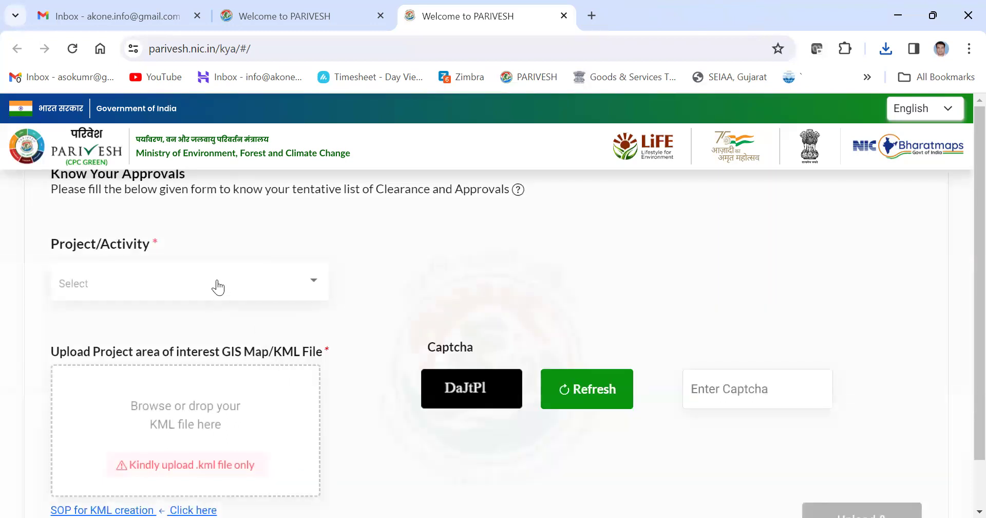
- Choose Integrated paint industry as the Project/Activity and dismiss the KML file chooser
click(216, 284)
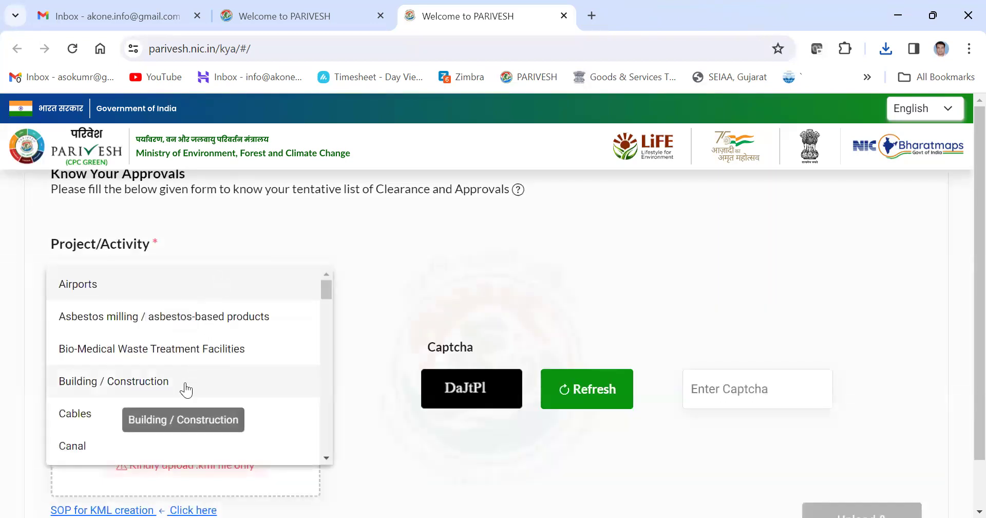
scroll(185, 385, down, 6)
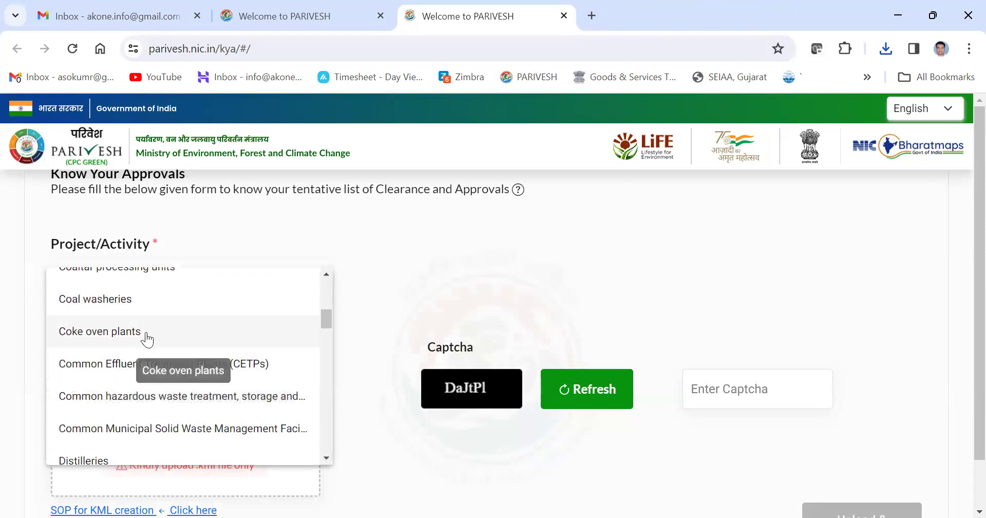
scroll(139, 331, down, 10)
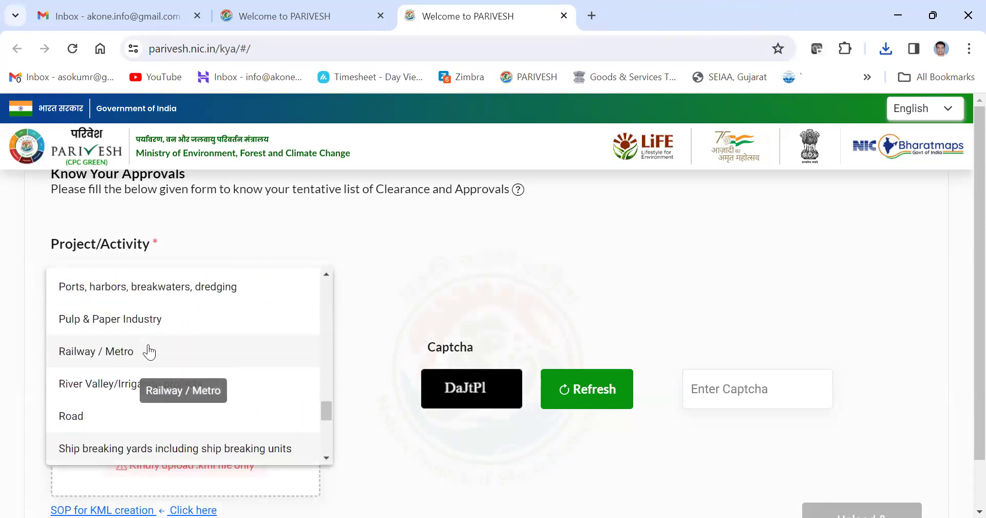
drag(323, 417, 330, 447)
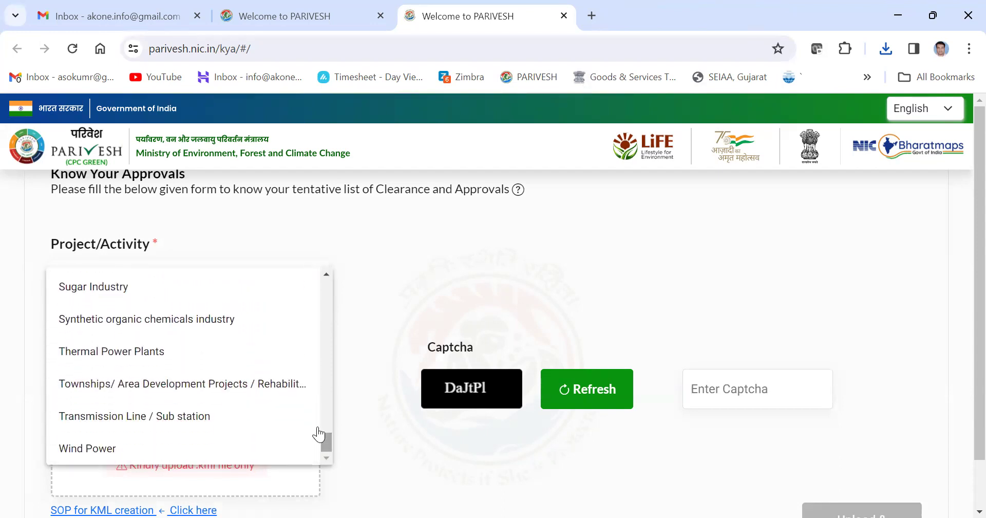
scroll(111, 363, down, 1)
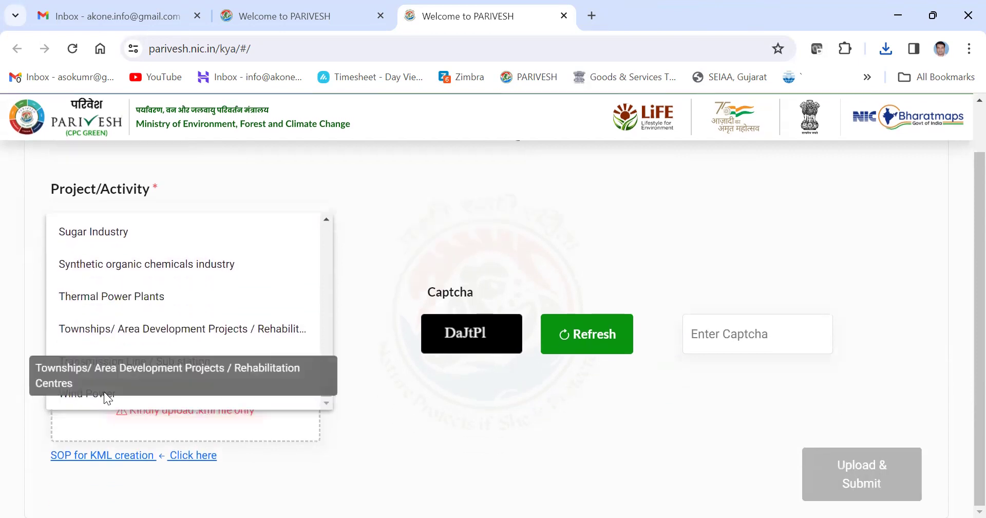
scroll(192, 322, up, 3)
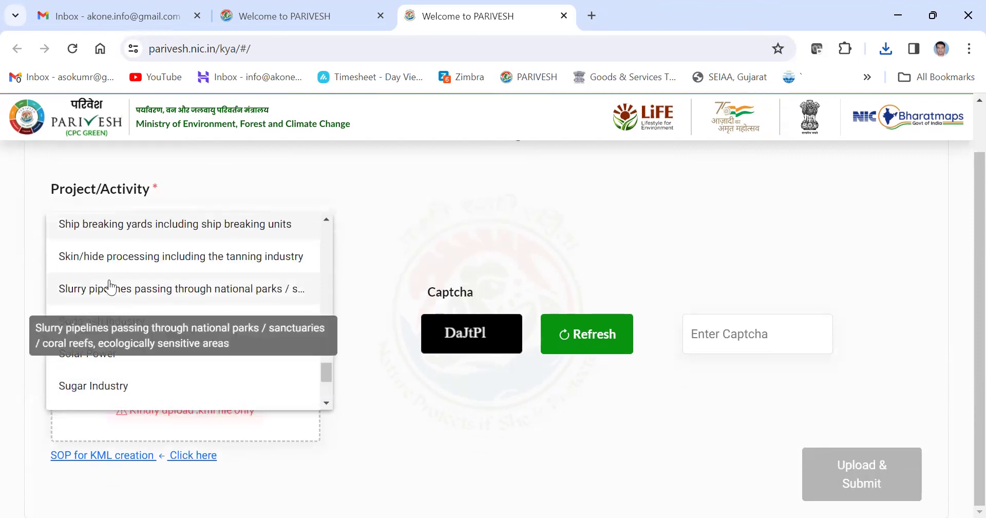
scroll(190, 297, up, 3)
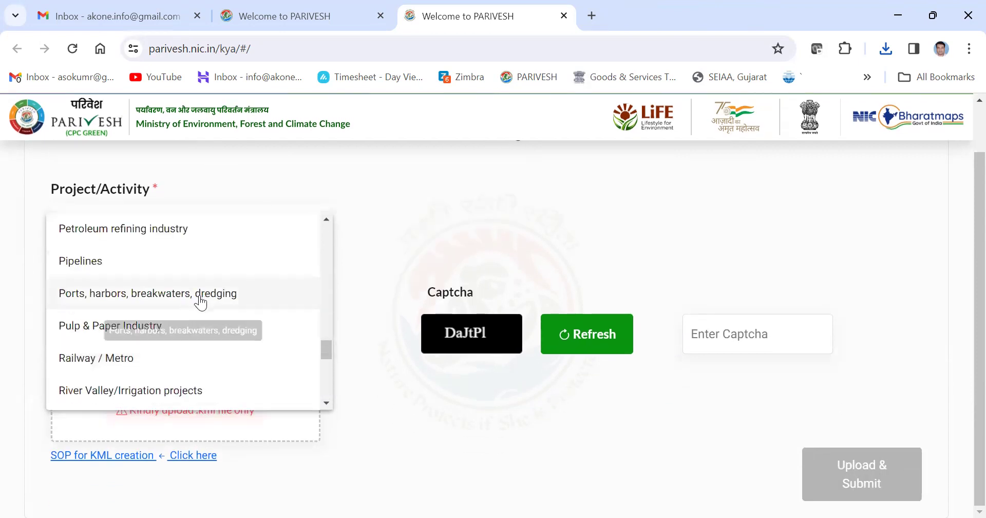
drag(328, 352, 327, 331)
right_click(327, 330)
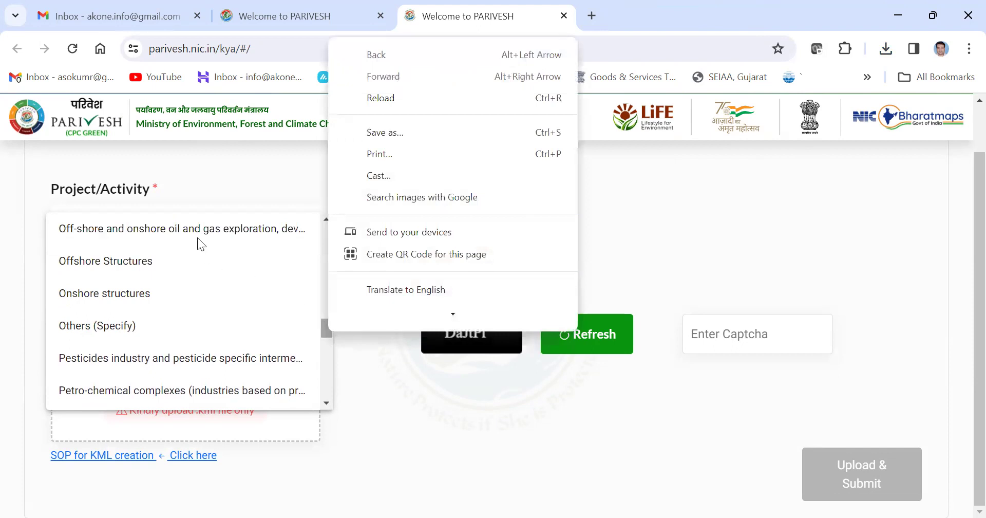
click(199, 343)
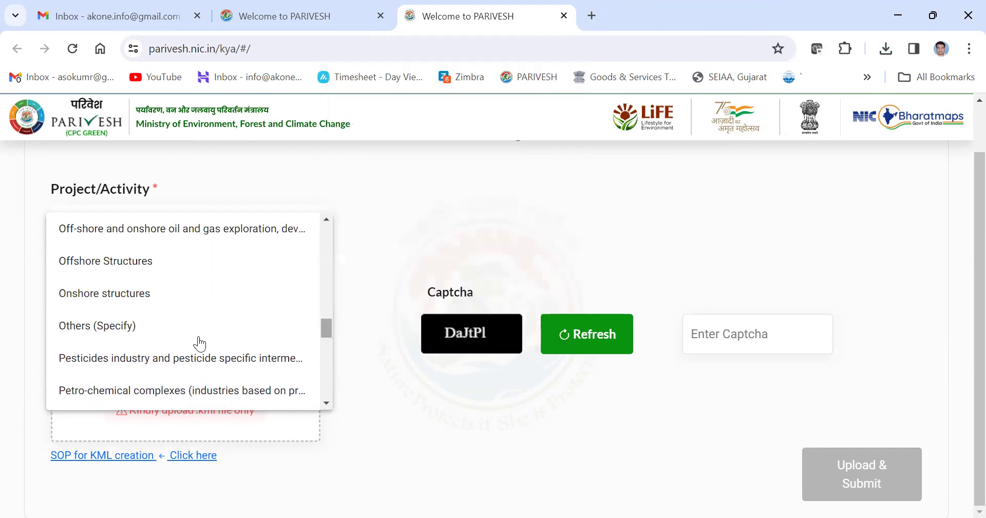
scroll(198, 343, down, 3)
scroll(200, 343, up, 10)
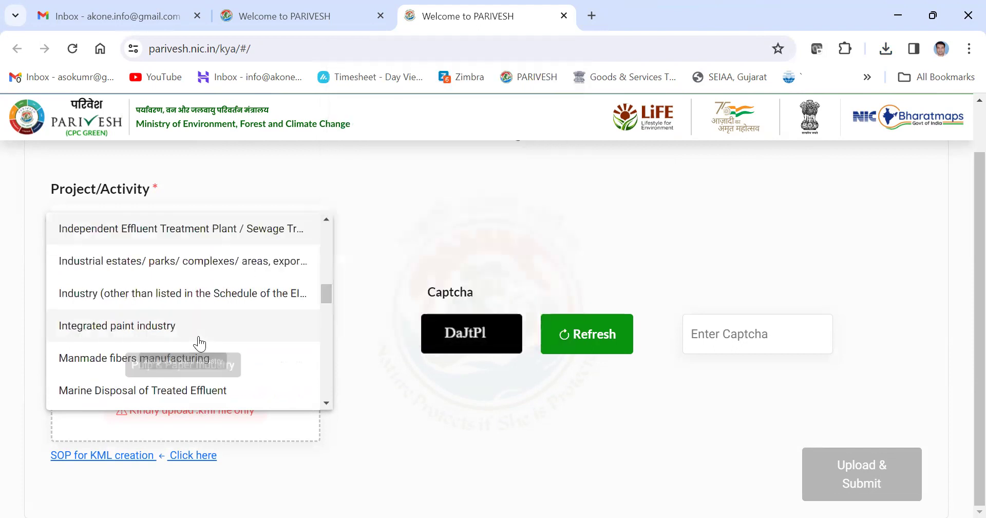
click(153, 319)
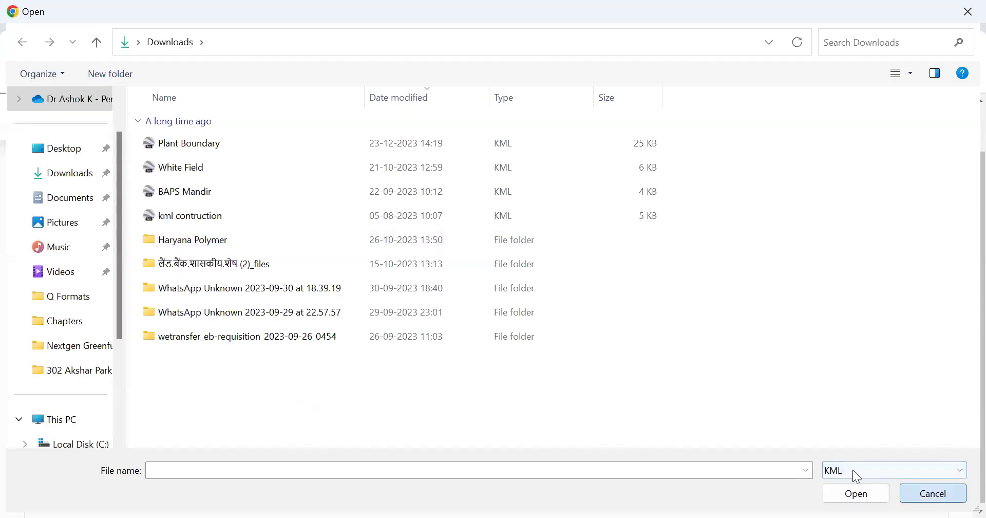
key(Escape)
- Scroll through the Project/Activity list to locate Metallurgical Industries
click(308, 231)
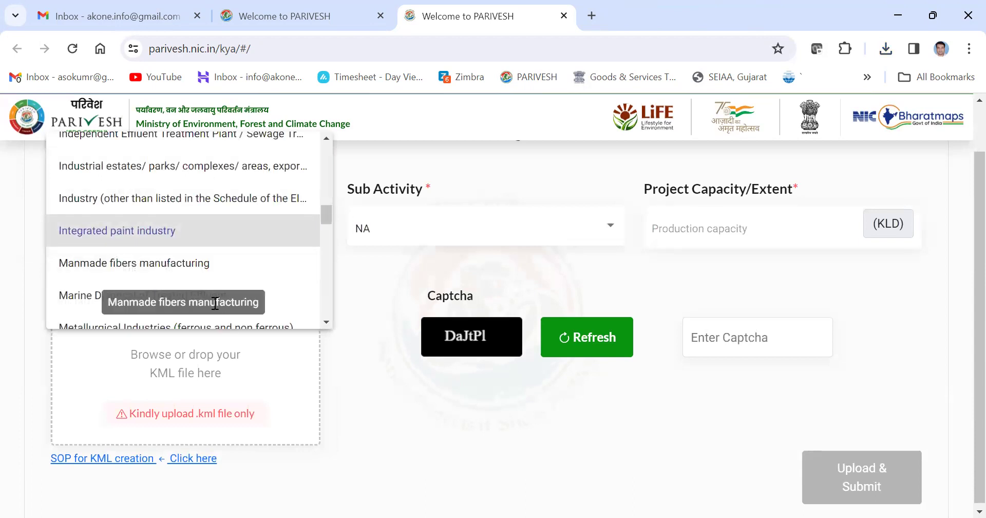
scroll(215, 303, up, 3)
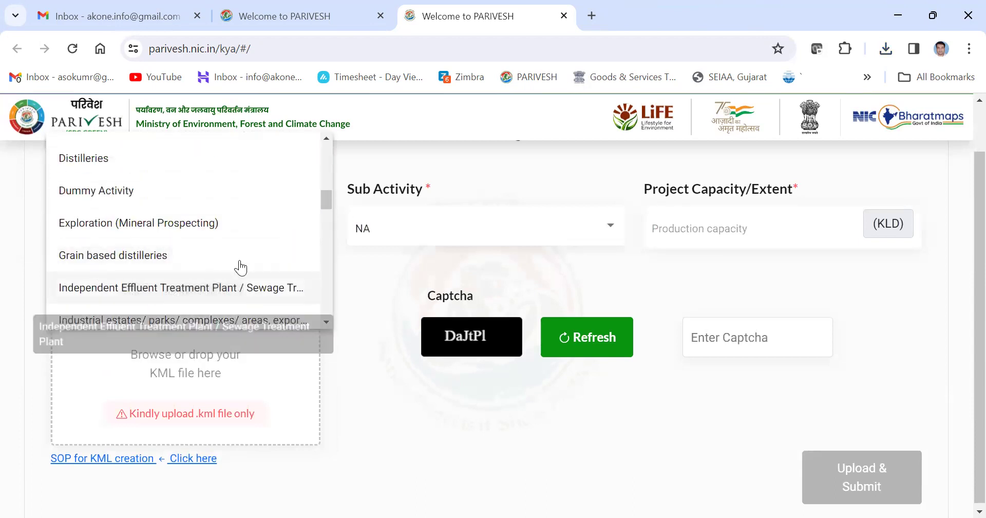
scroll(247, 267, down, 1)
scroll(248, 266, down, 1)
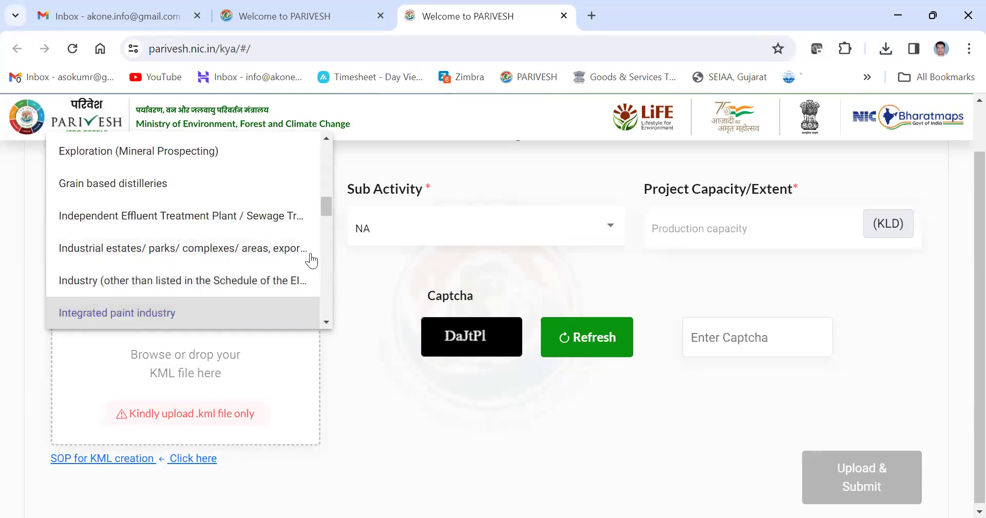
drag(326, 206, 325, 287)
scroll(326, 219, down, 1)
mouse_move(324, 290)
mouse_down()
mouse_move(321, 311)
mouse_move(317, 280)
mouse_up()
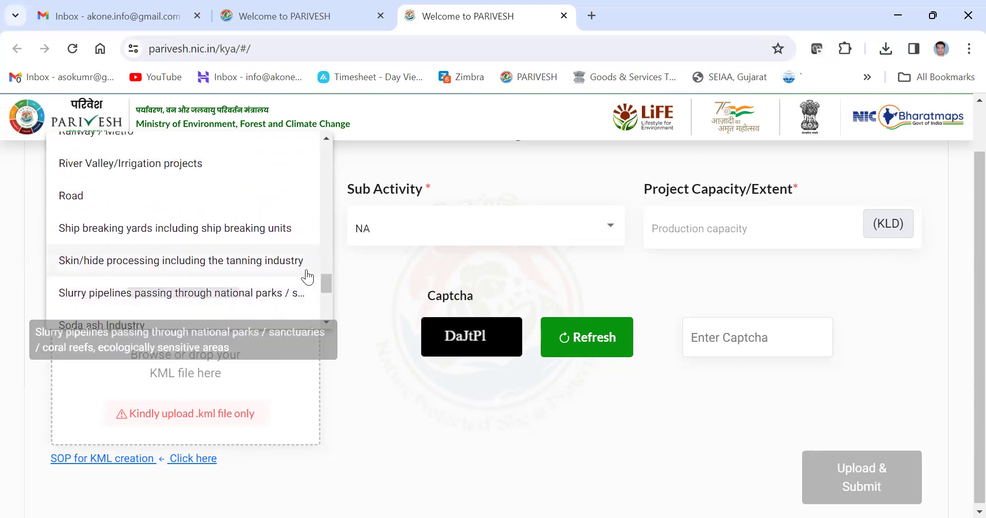
scroll(191, 233, up, 3)
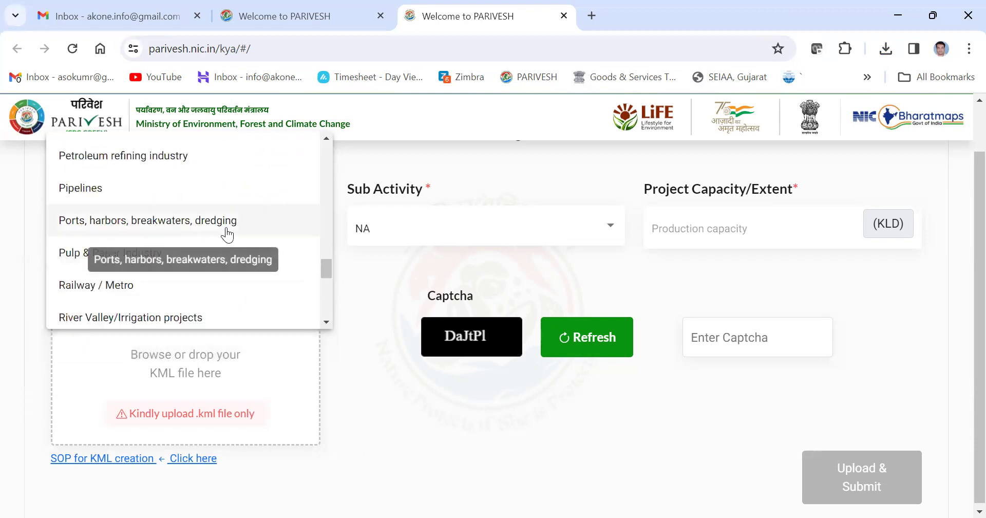
scroll(229, 232, up, 3)
scroll(229, 232, up, 1)
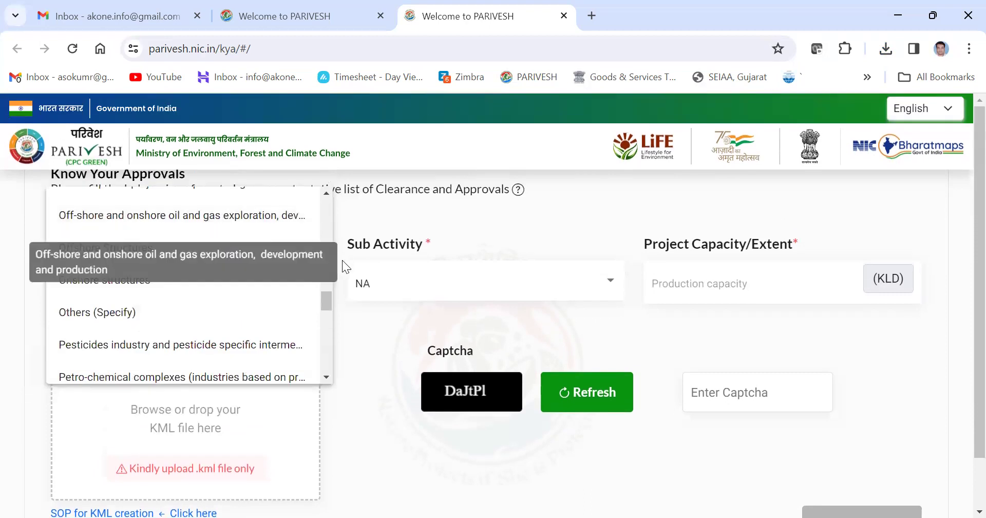
drag(327, 296, 333, 276)
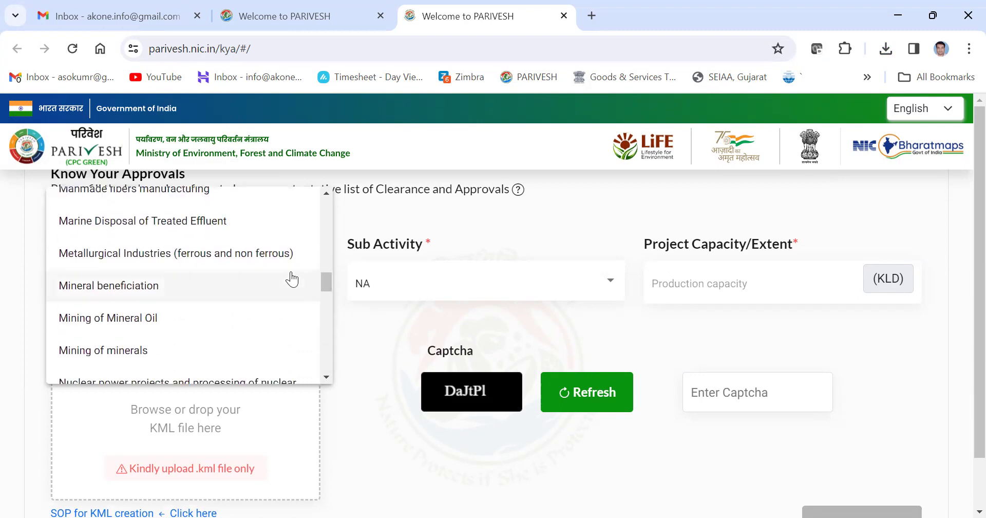
- Select Metallurgical Industries (ferrous and non ferrous) with Integrated Steel Plants as sub activity
click(177, 264)
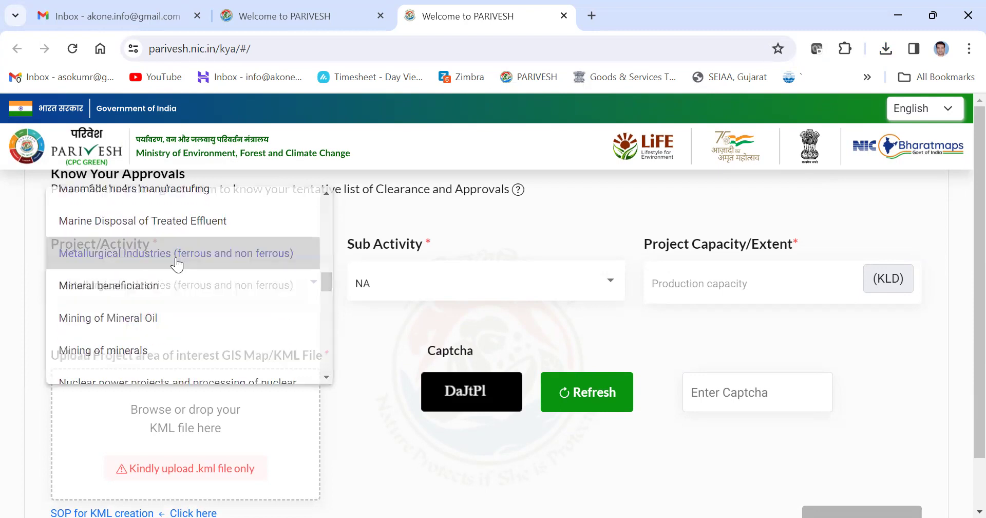
click(399, 292)
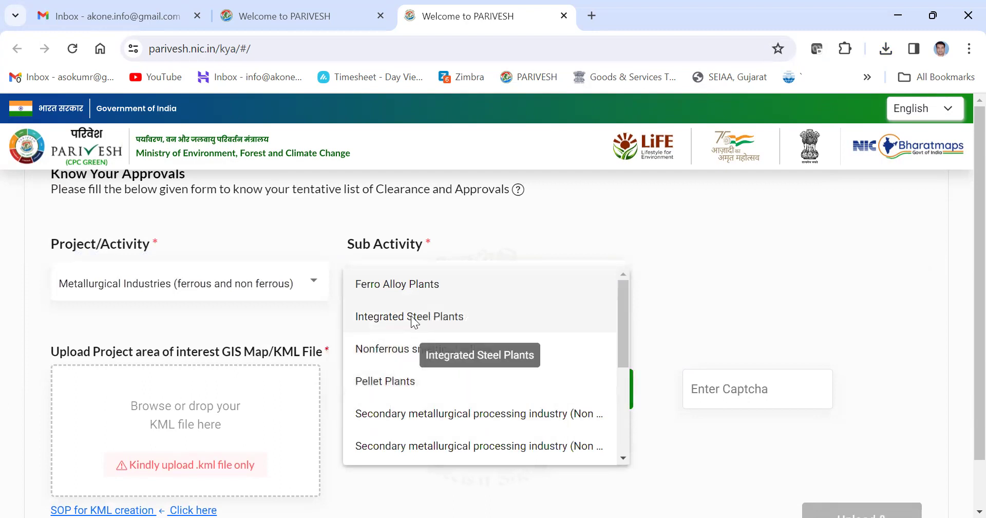
click(413, 316)
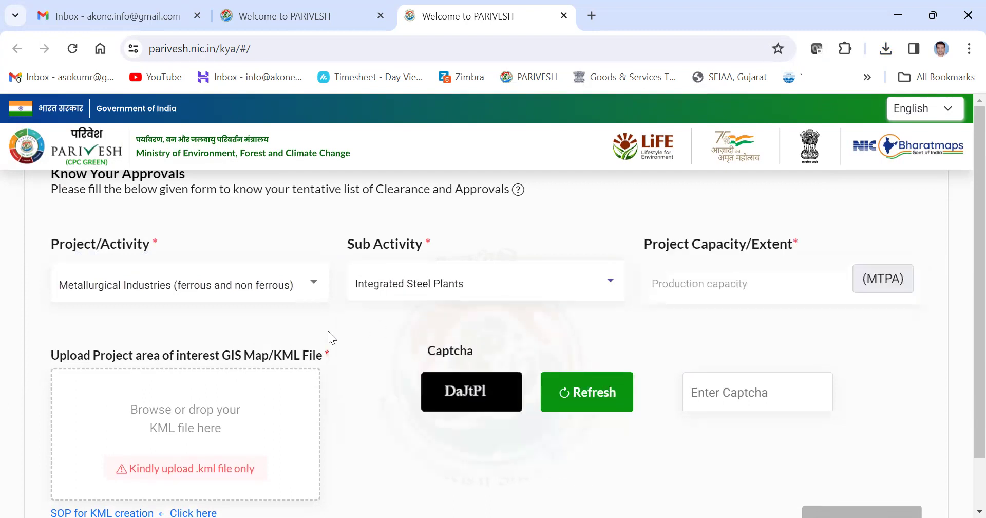
- Upload Plant Boundary.kml from Downloads as the KML boundary file
click(234, 449)
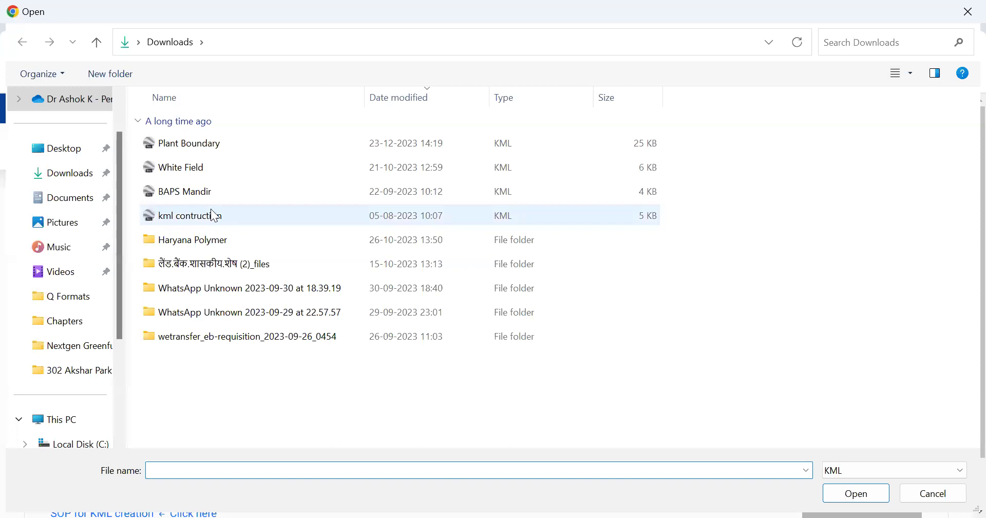
click(205, 143)
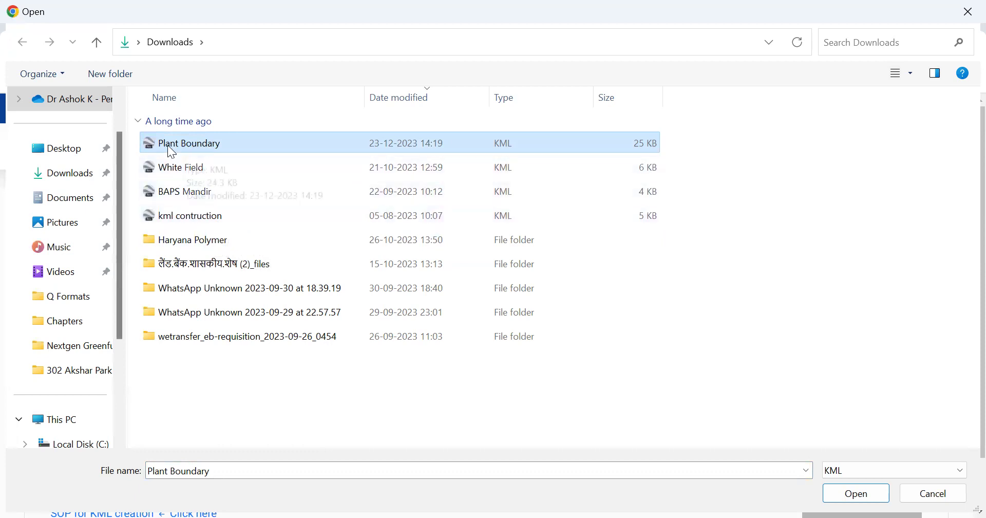
click(839, 495)
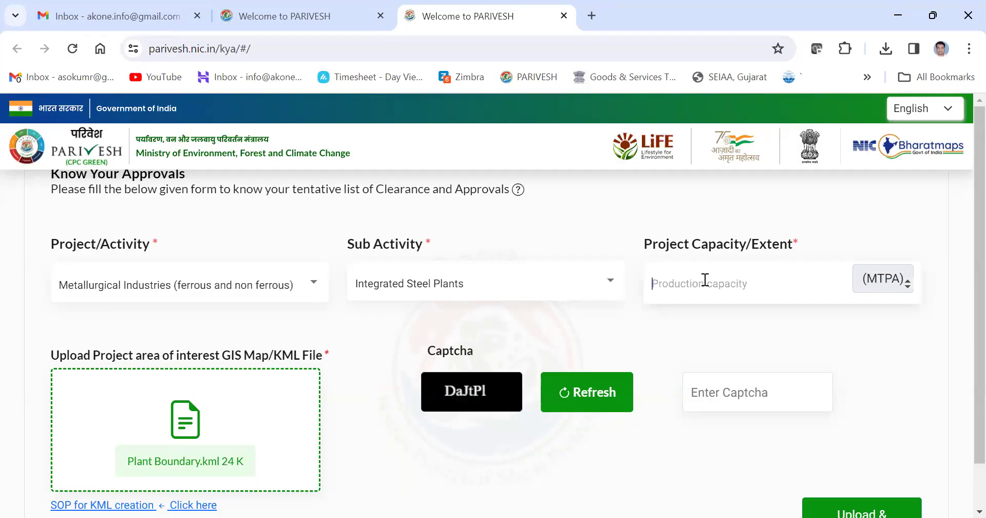
- Set the Project Capacity to 70 MTPA
text(17)
click(911, 288)
click(912, 287)
double_click(702, 287)
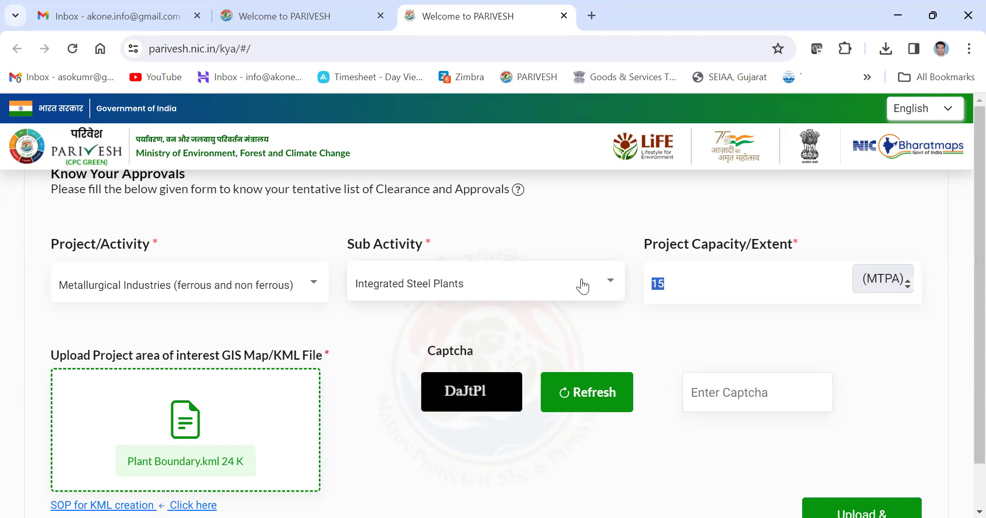
text(70)
- Enter the captcha, submit the form, and dismiss the KML not per SOP warning
scroll(320, 403, down, 1)
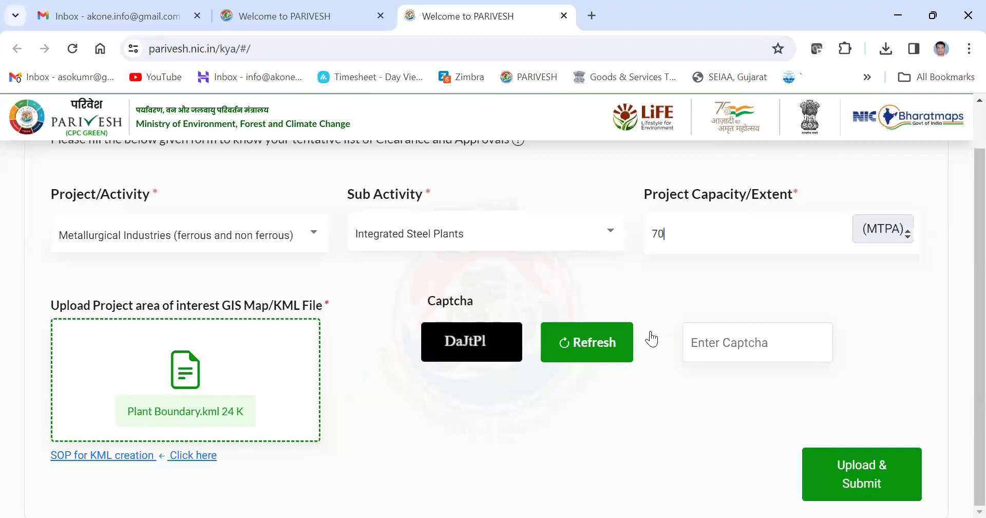
click(730, 328)
text(D)
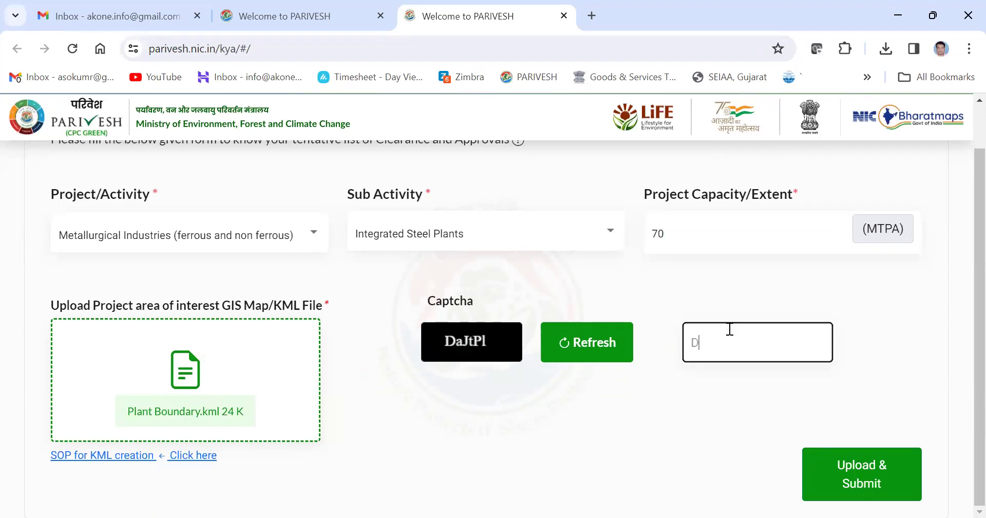
text(aJtPl)
click(861, 470)
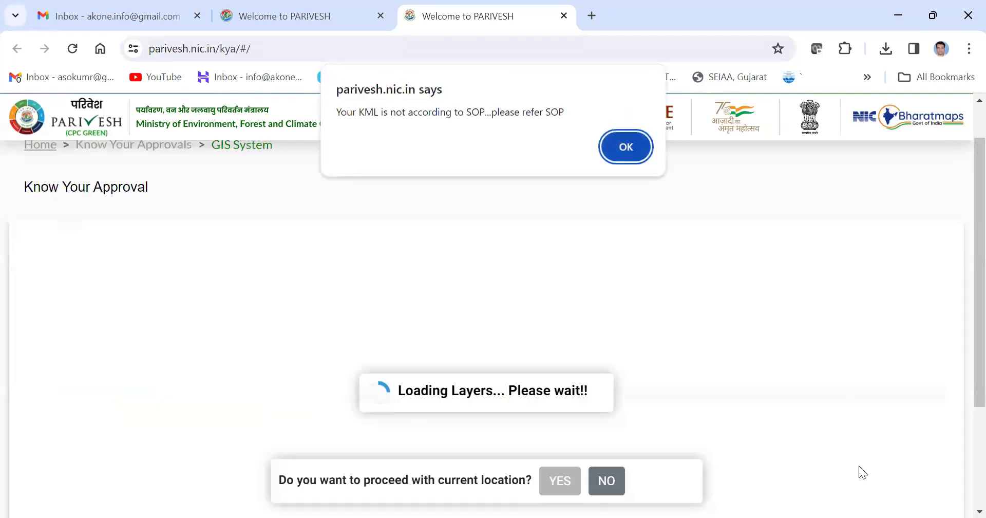
click(626, 148)
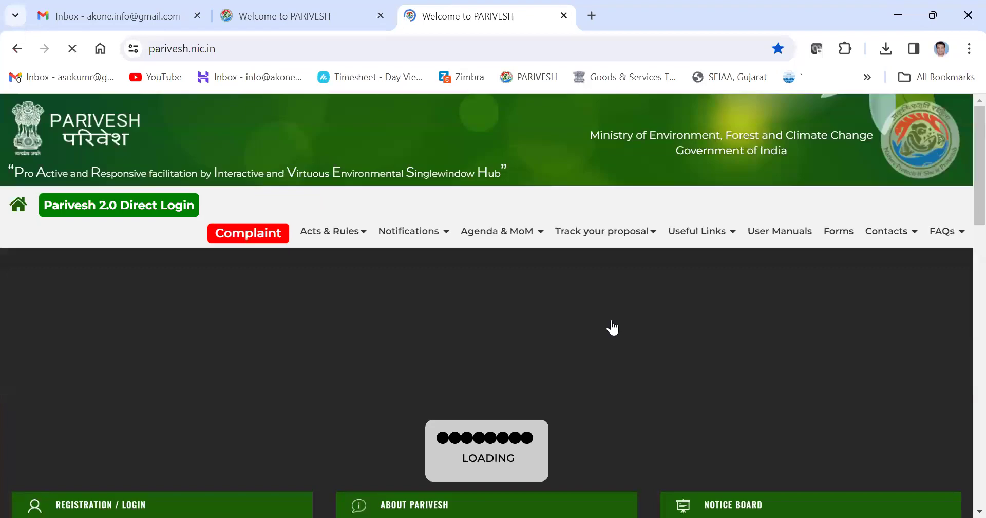
- Open Know Your Approvals in a new tab from the home page
scroll(597, 326, down, 3)
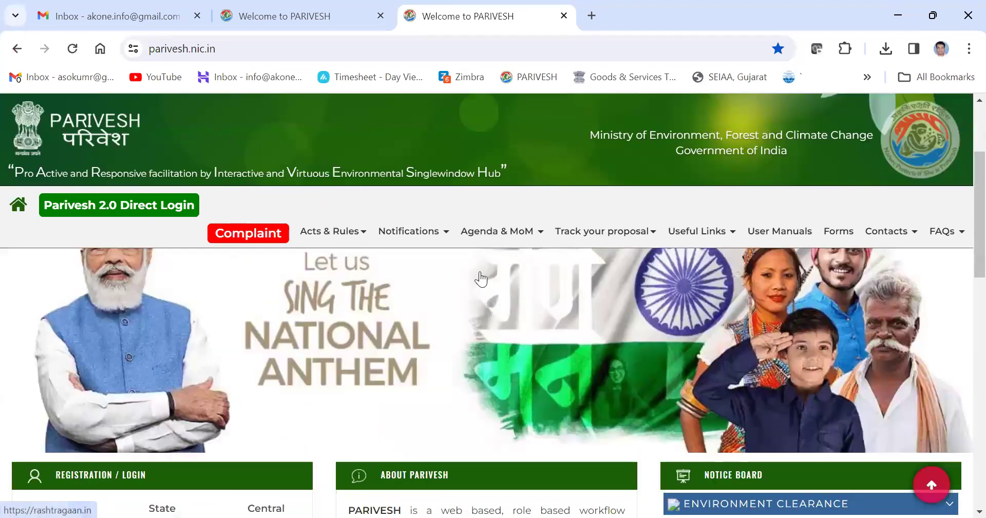
click(417, 234)
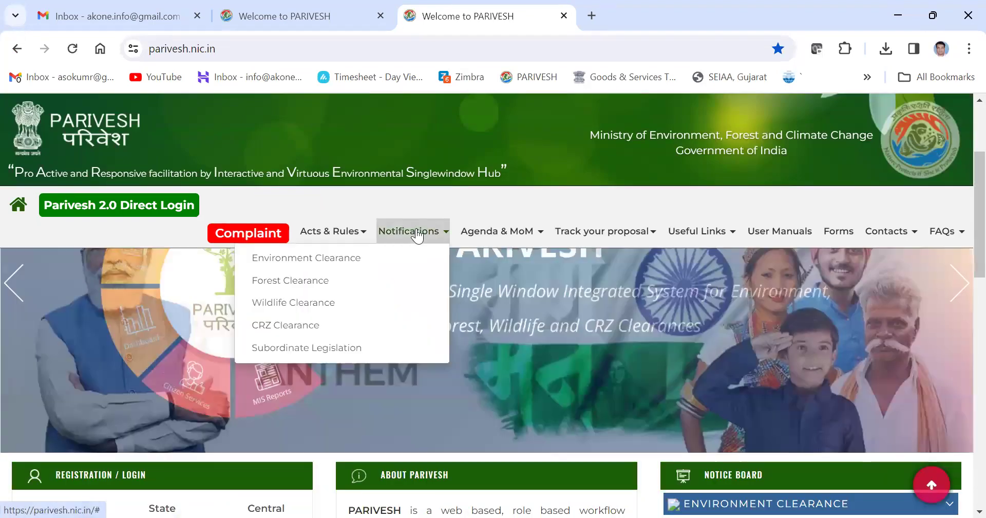
click(159, 433)
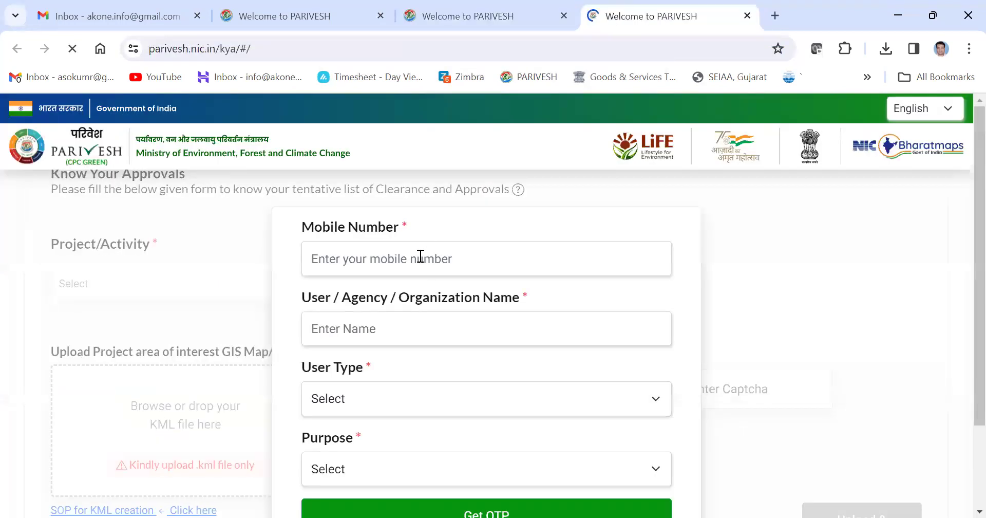
- Enter the mobile number, request an OTP, and validate the received code
click(420, 256)
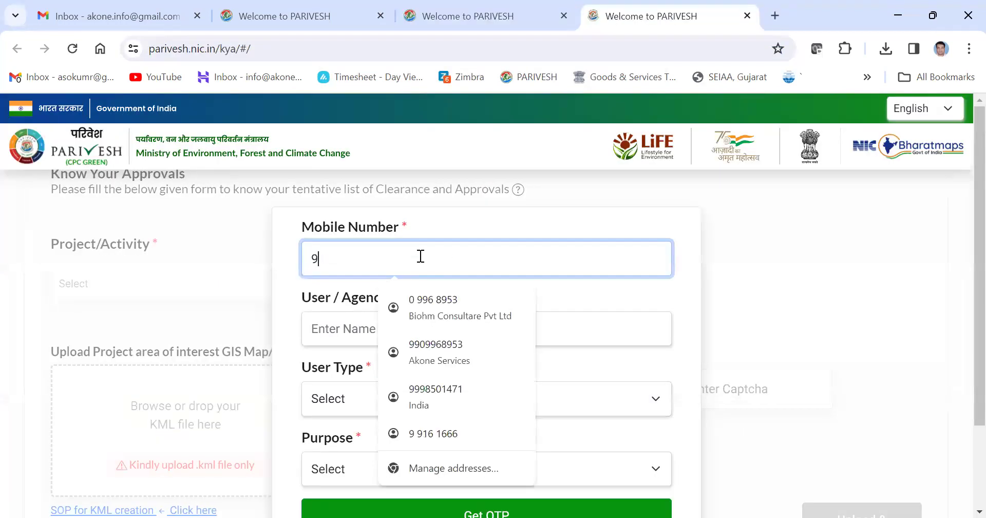
click(436, 307)
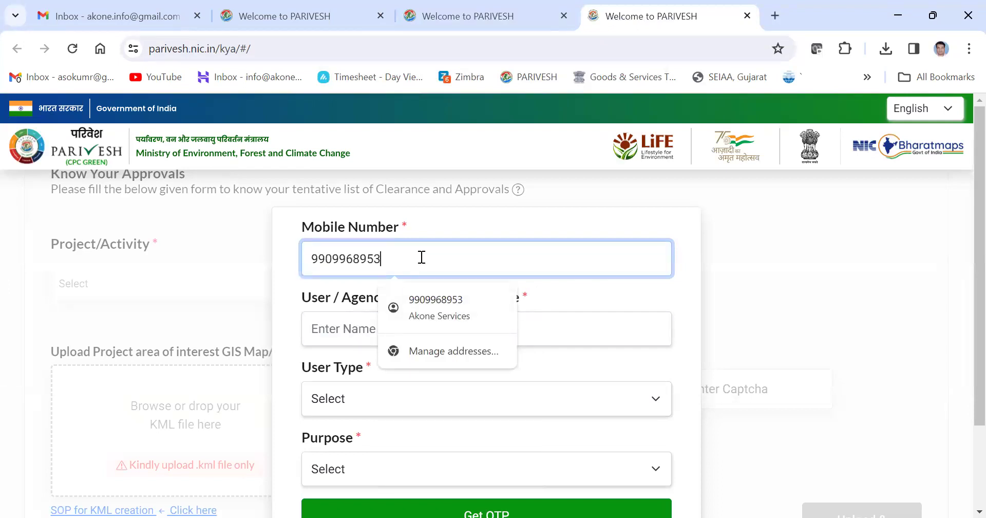
click(349, 330)
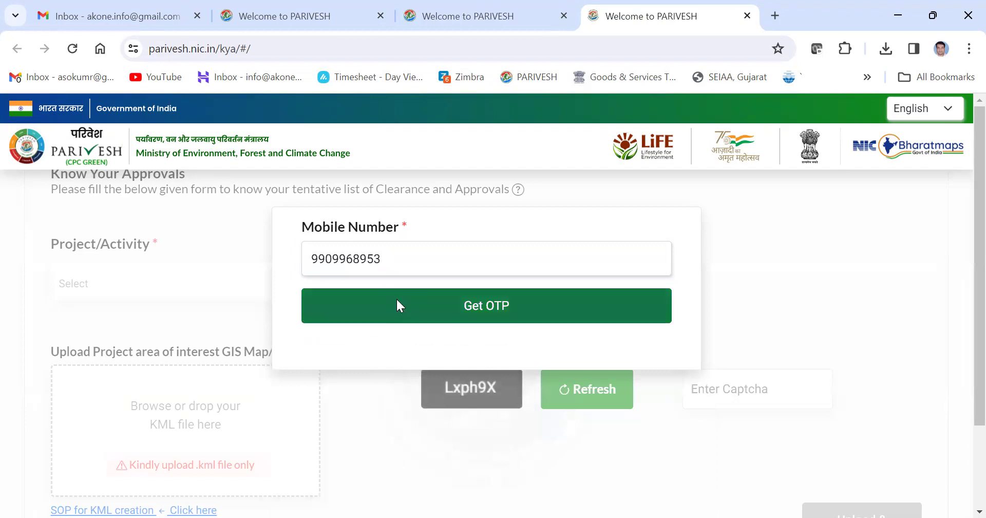
click(398, 306)
click(380, 444)
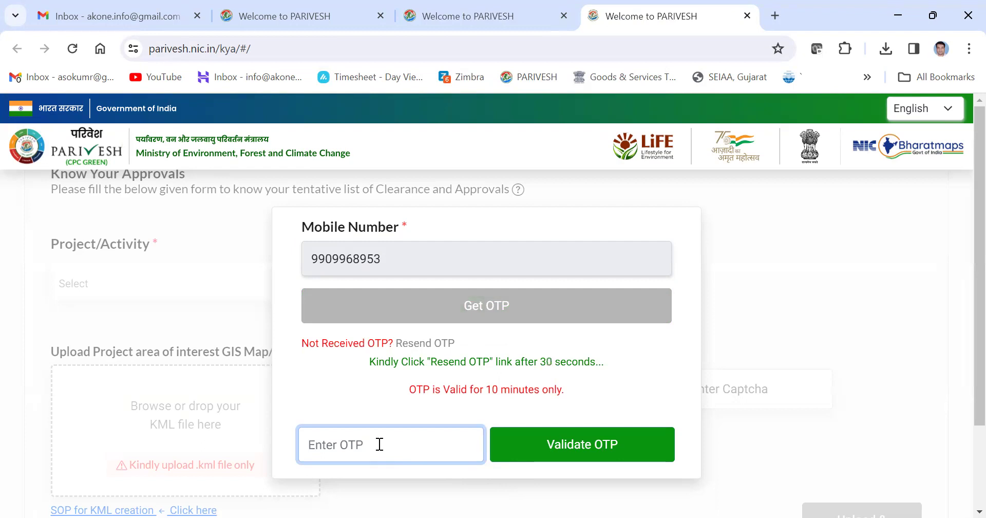
click(580, 446)
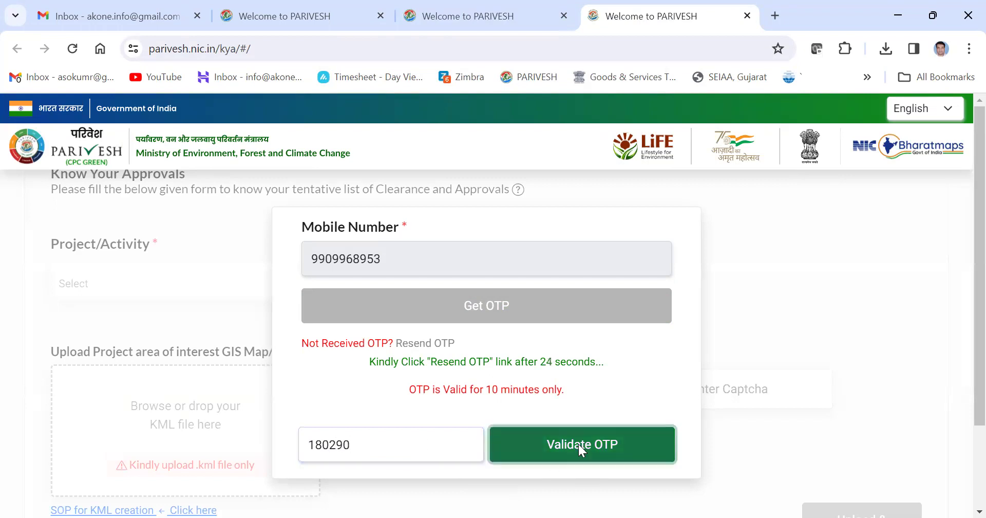
click(208, 427)
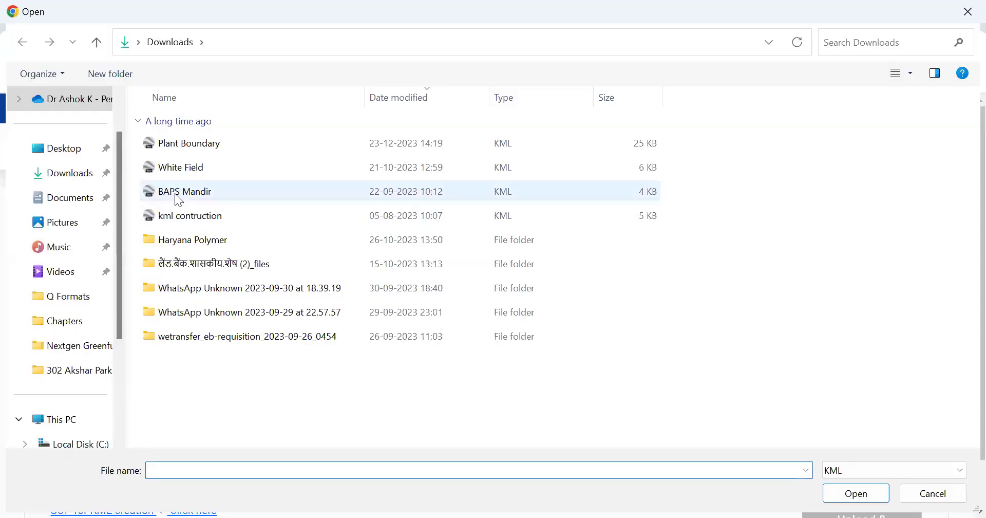
- Attach White Field.kml and select Synthetic organic chemicals industry as the Project/Activity
double_click(171, 170)
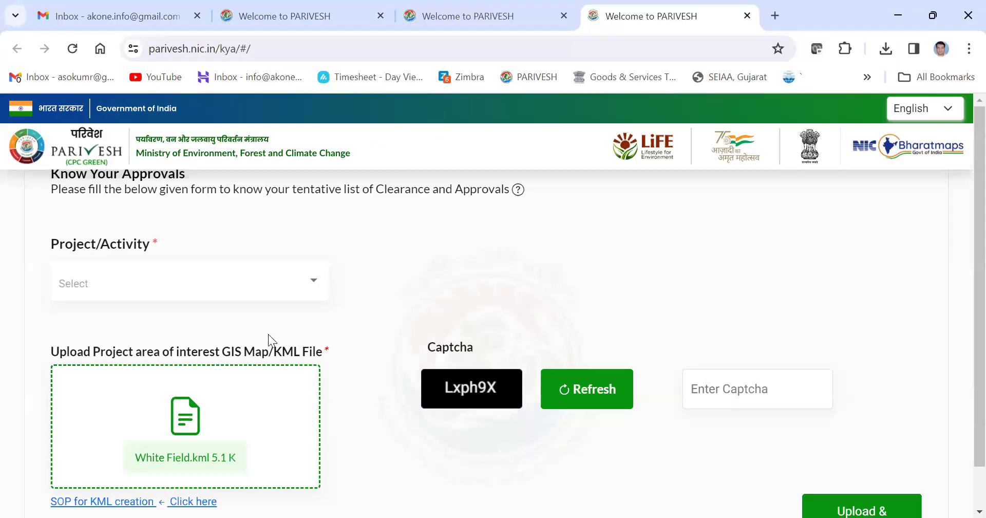
click(192, 284)
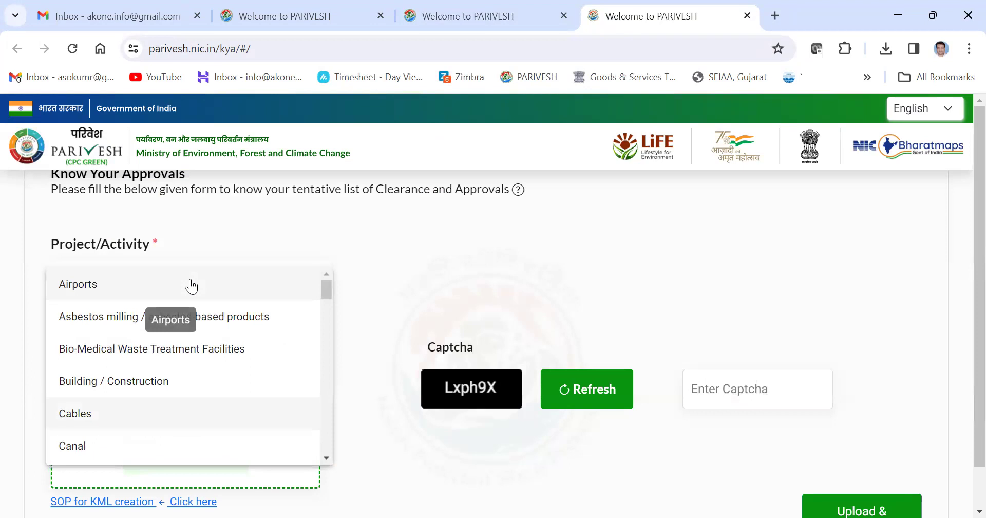
scroll(259, 402, down, 1)
scroll(259, 403, down, 3)
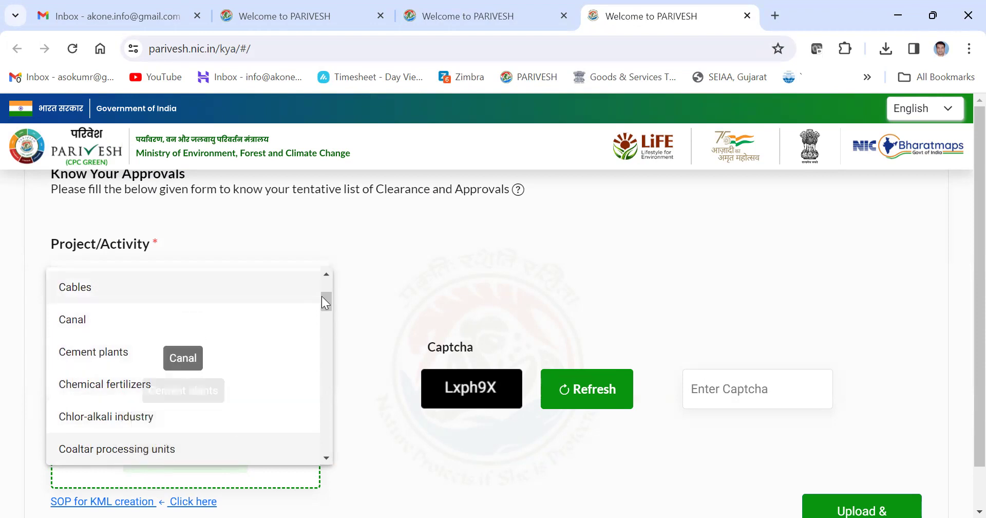
drag(326, 303, 323, 321)
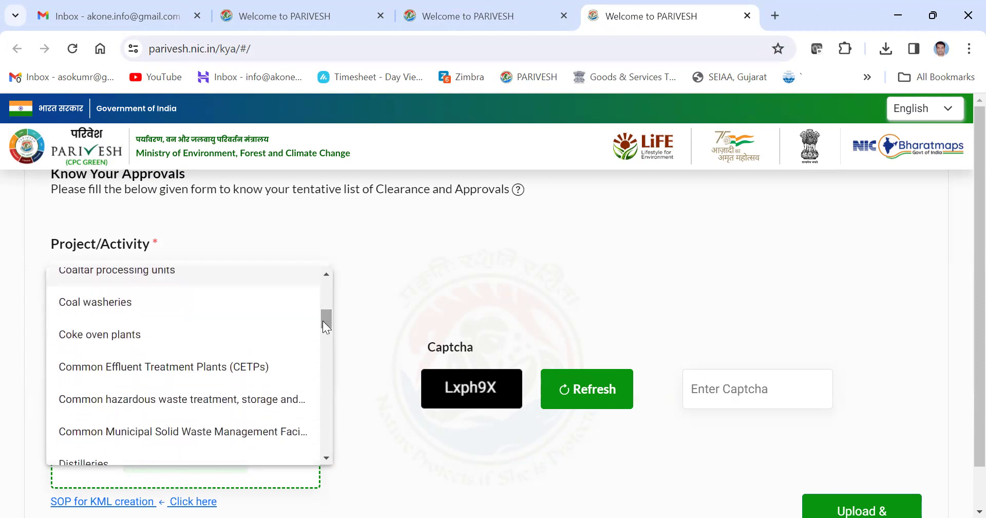
scroll(147, 349, down, 15)
scroll(149, 371, down, 5)
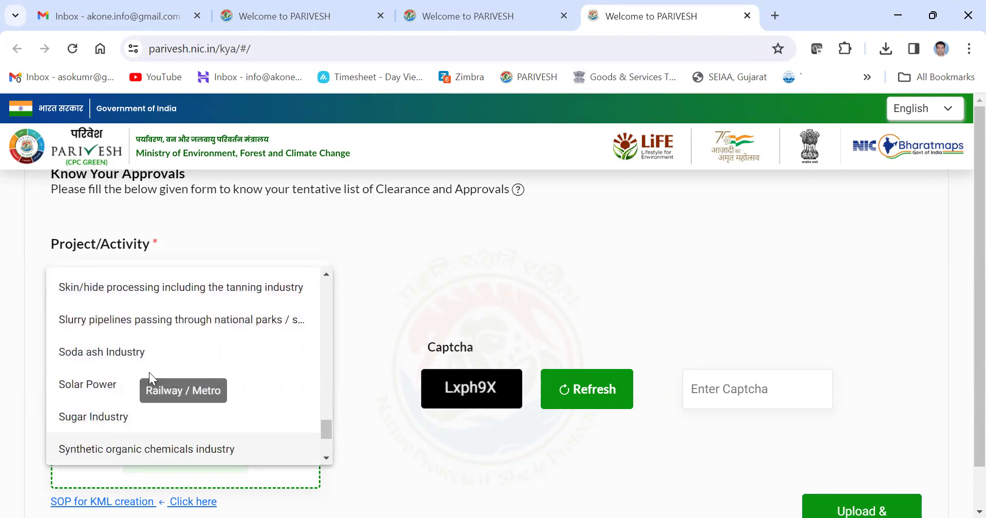
click(155, 455)
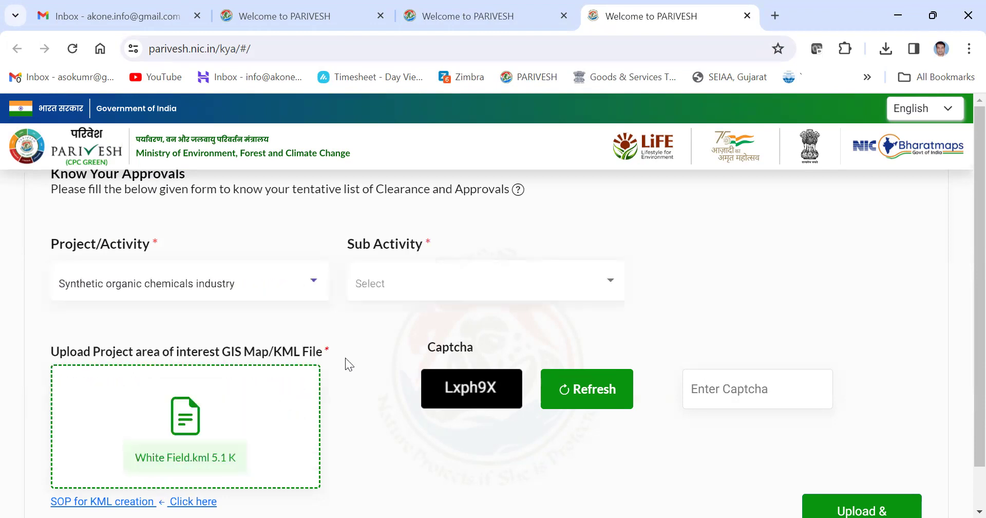
- Choose Active Pharmaceuticals Ingredients outside notified areas as sub activity with capacity 1234 TPA
click(423, 299)
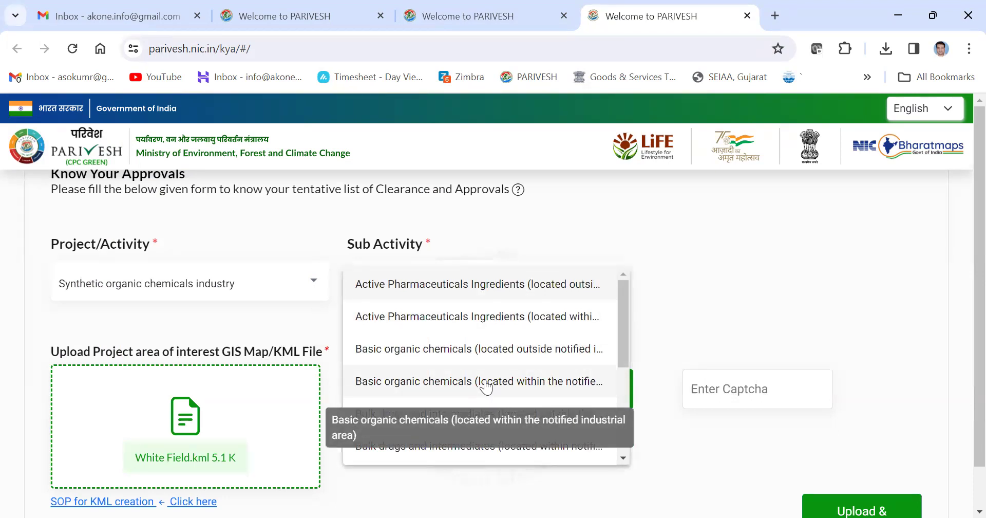
click(516, 289)
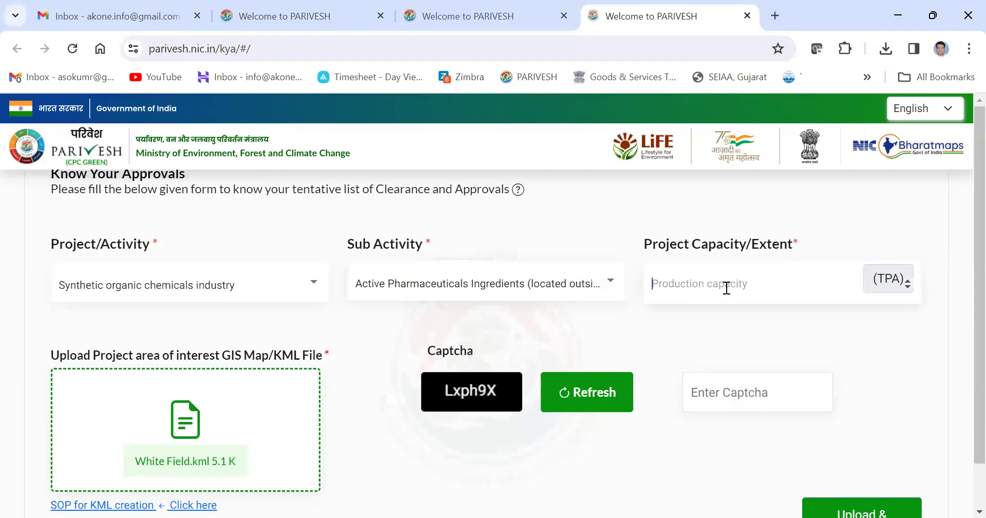
click(727, 287)
text(1234)
- Enter the captcha and submit the form with the KML file
click(694, 392)
text(Lx)
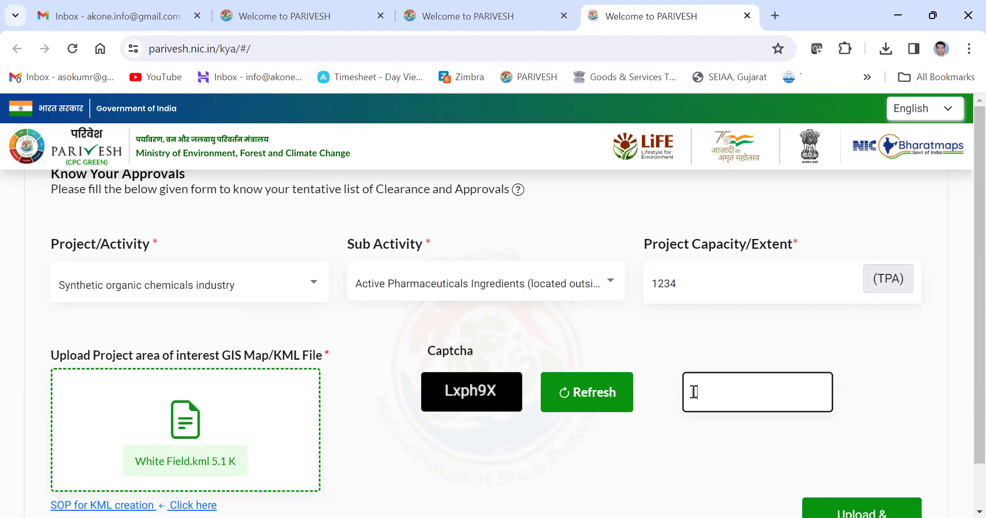
text(ph9X)
scroll(696, 385, down, 1)
click(865, 477)
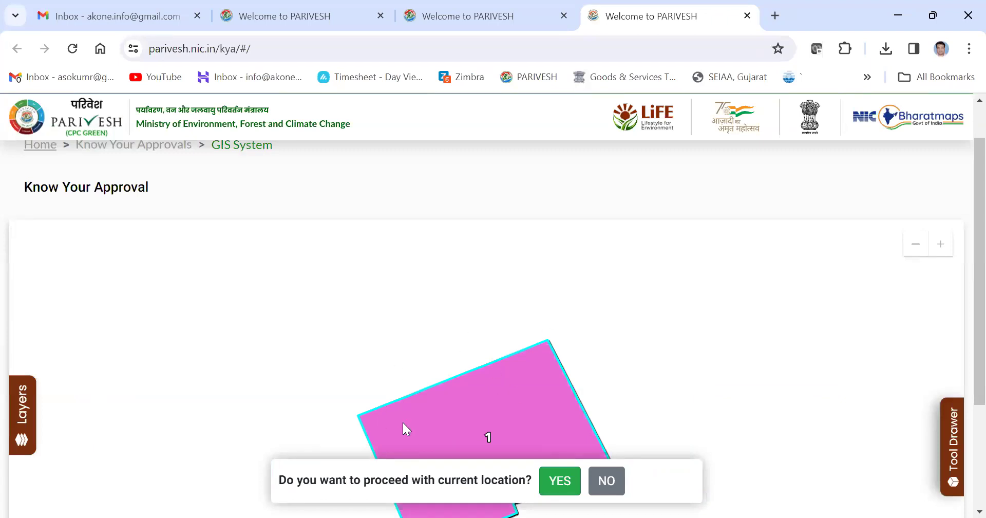
- Accept the plotted location, review the tentative clearances report, and check the approving authority
click(553, 482)
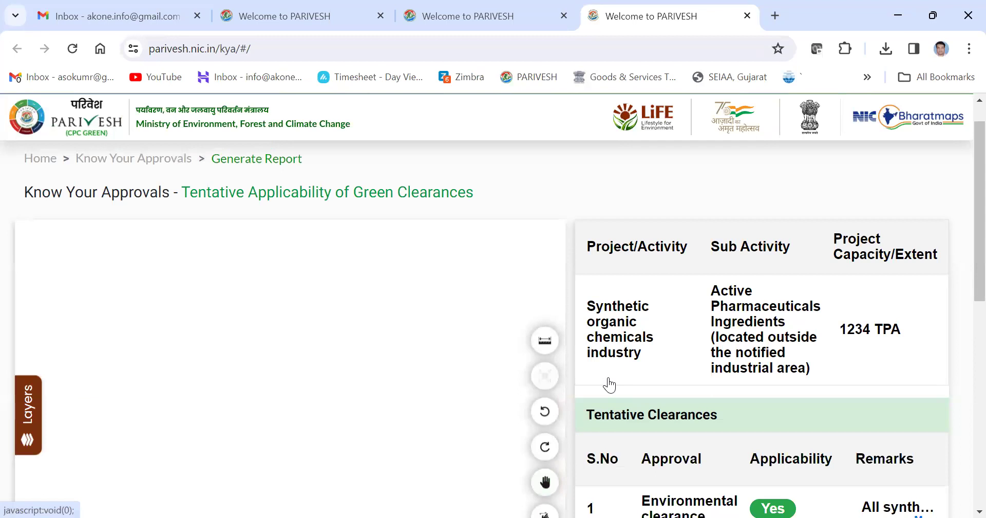
scroll(608, 381, down, 1)
scroll(759, 360, down, 2)
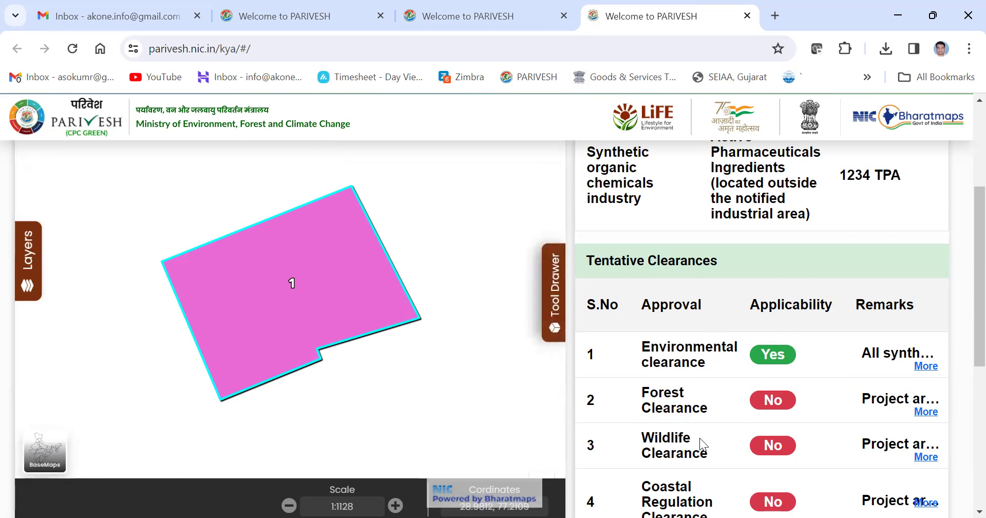
scroll(885, 366, up, 2)
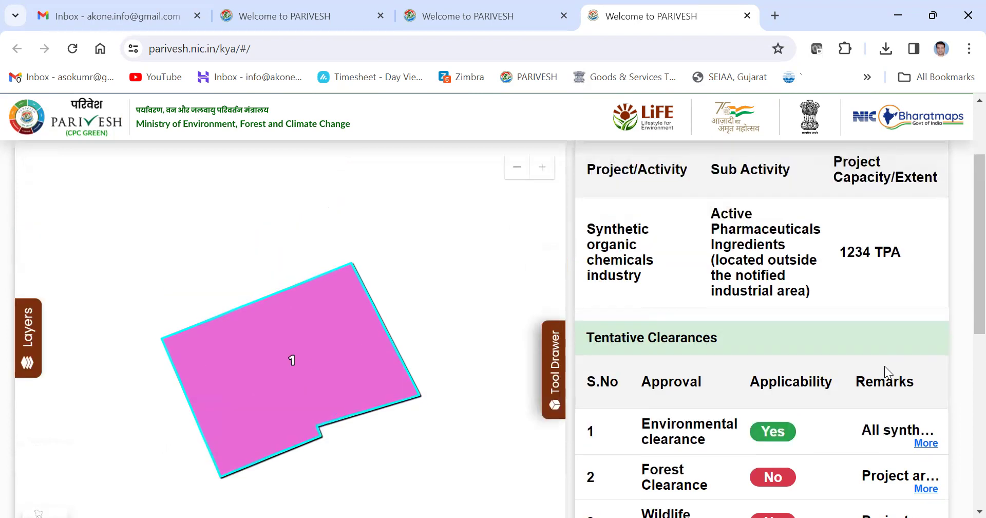
scroll(803, 430, down, 3)
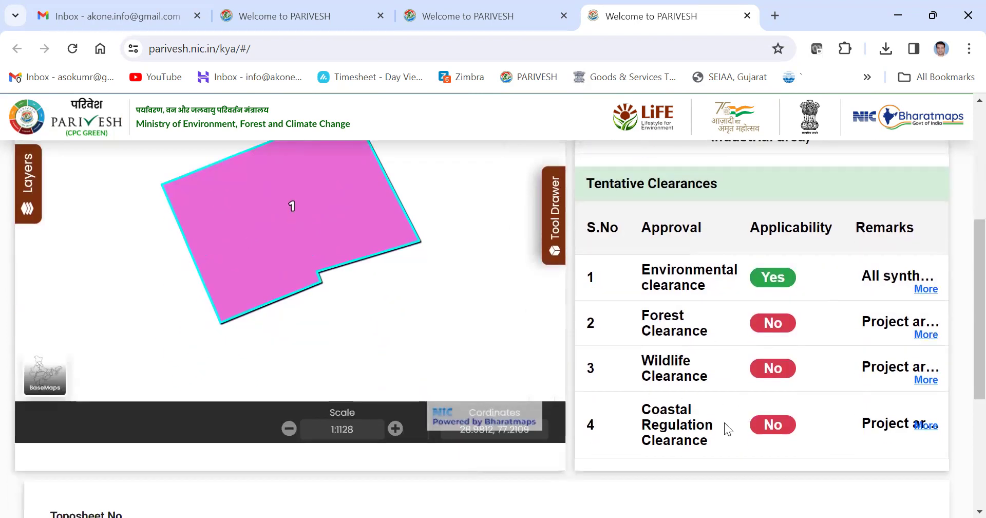
scroll(694, 294, up, 5)
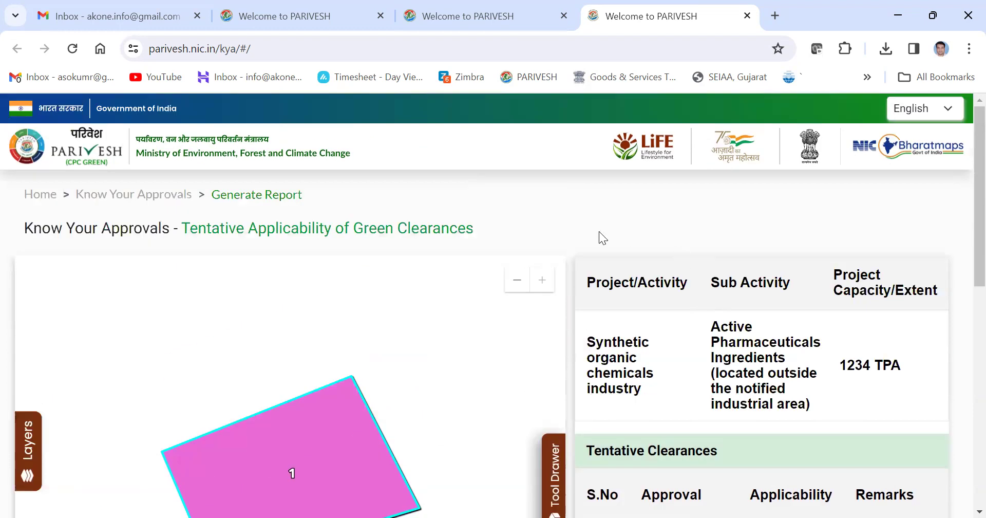
scroll(540, 409, down, 10)
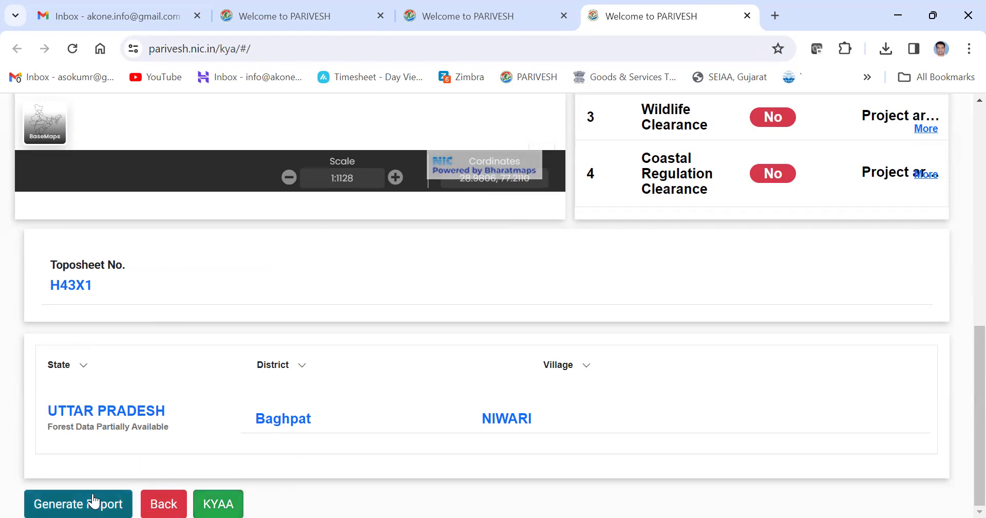
click(219, 504)
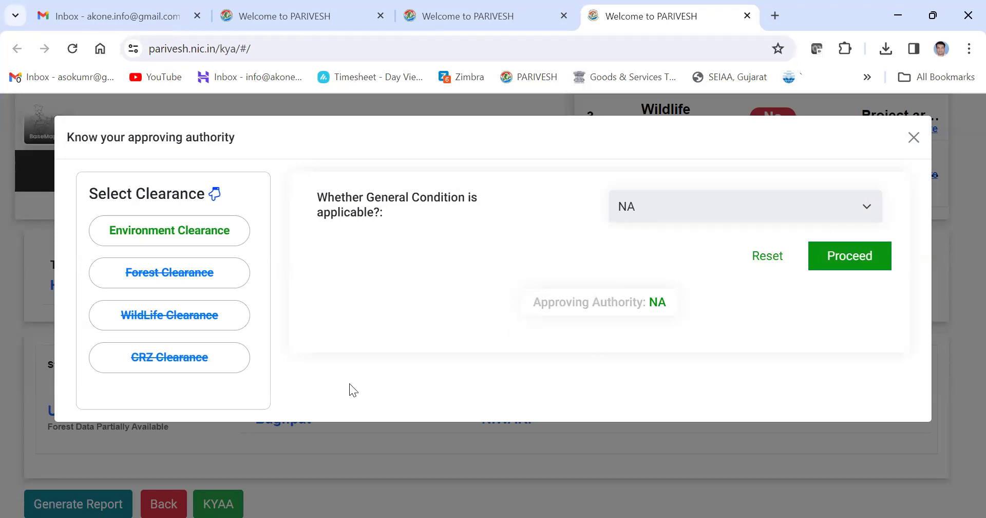
click(914, 139)
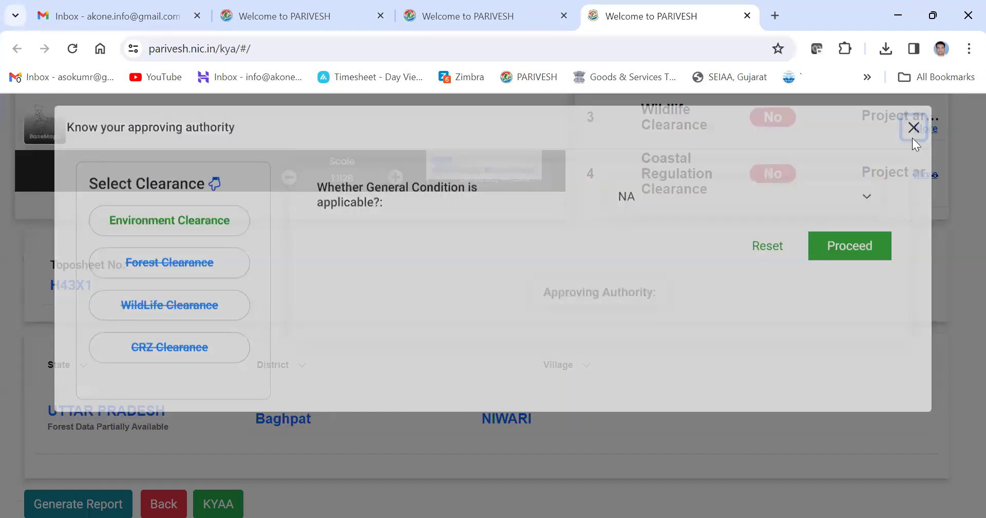
scroll(577, 323, up, 10)
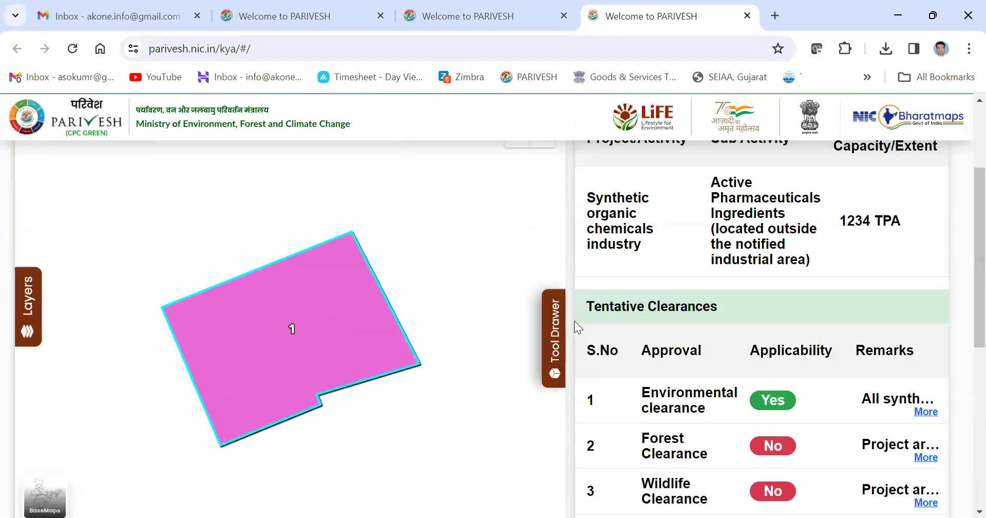
scroll(688, 293, up, 2)
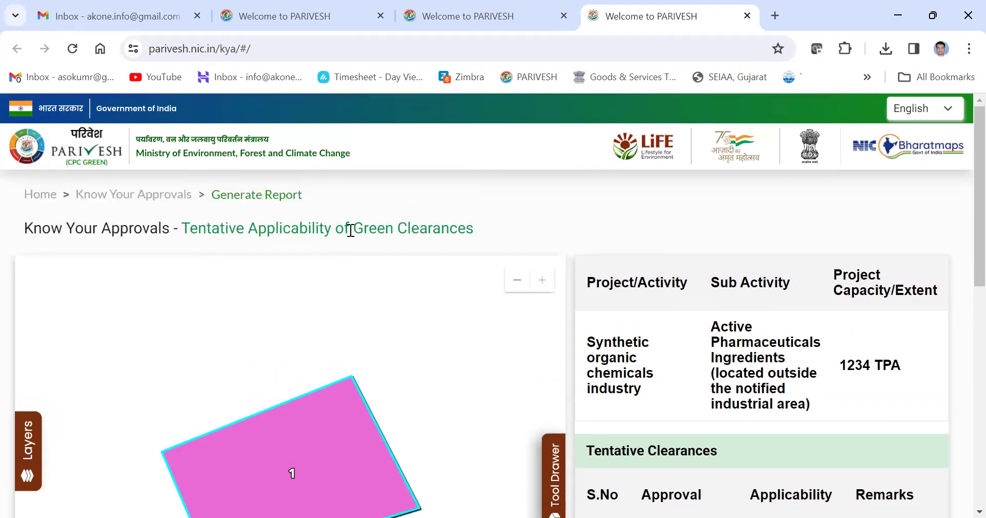
click(527, 280)
scroll(607, 326, down, 5)
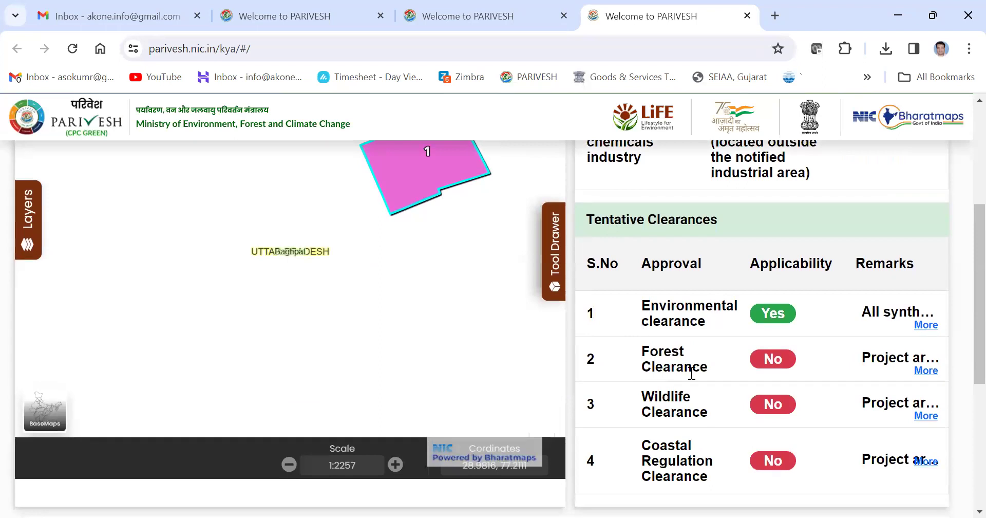
scroll(676, 464, down, 5)
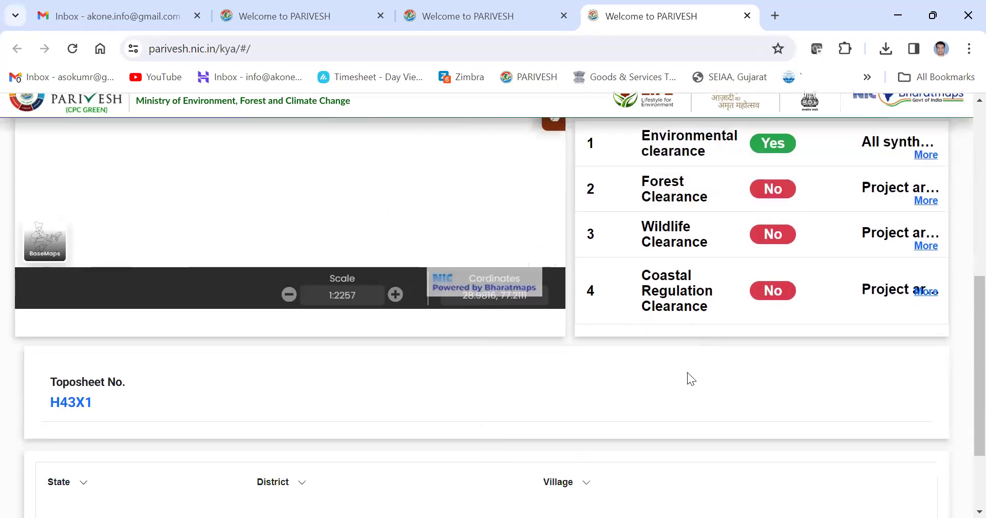
scroll(726, 326, up, 5)
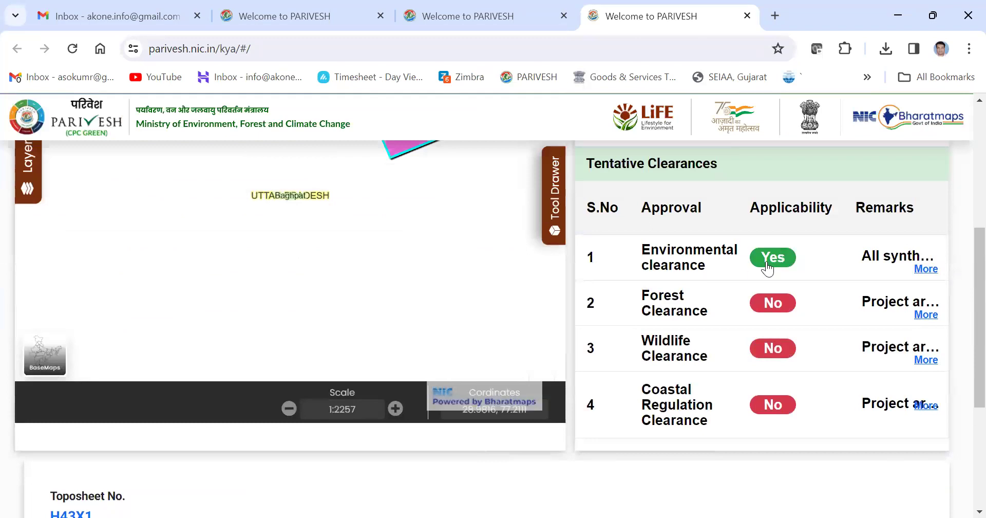
scroll(675, 334, down, 5)
scroll(440, 416, up, 6)
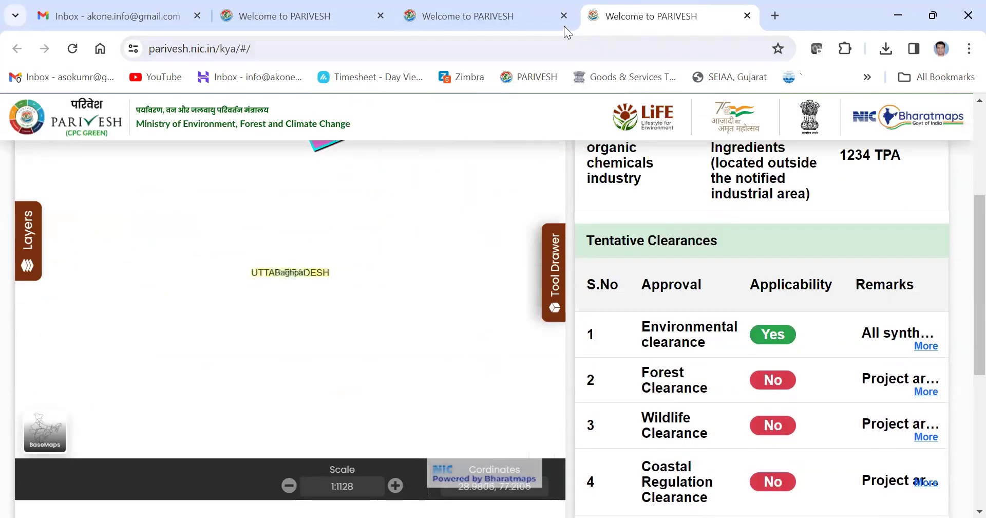
mouse_move(560, 26)
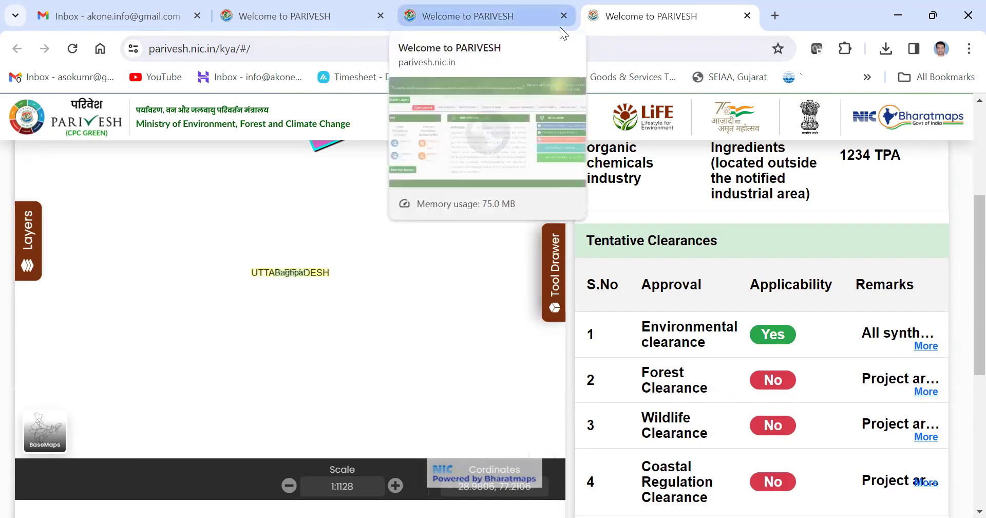